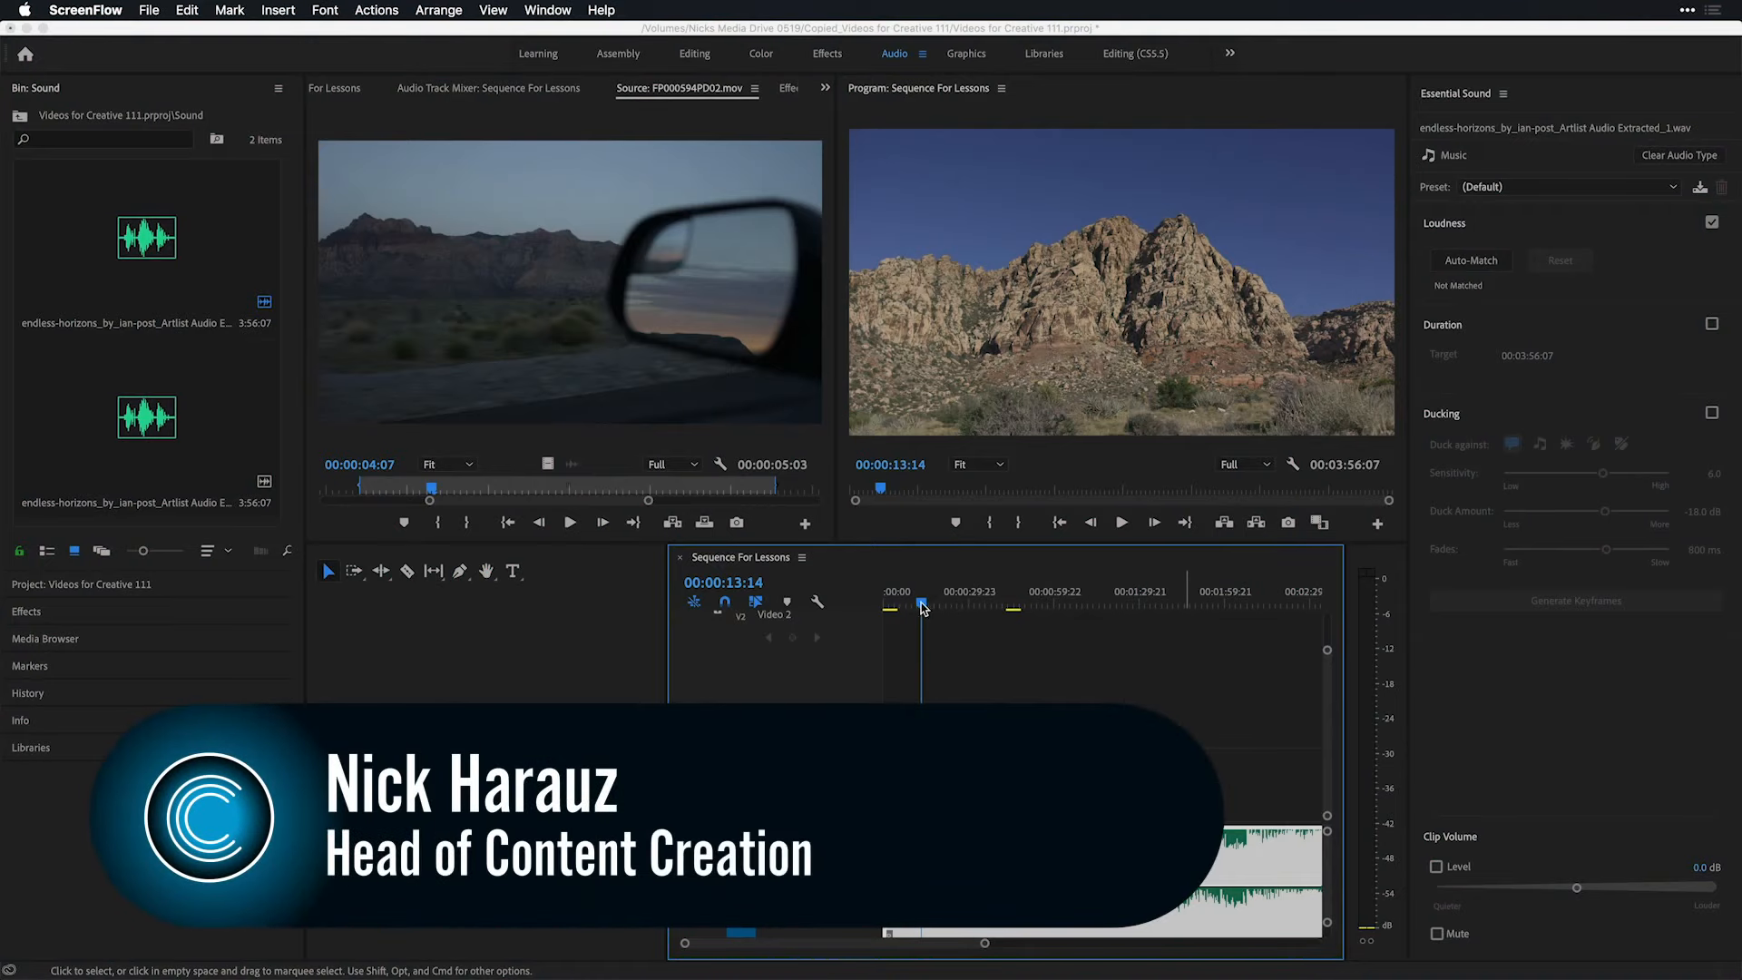
Place the playhead at the end of the video clips and review the file properties of the music clip on Audio 1
{"action": "left_click", "coordinate": [922, 608]}
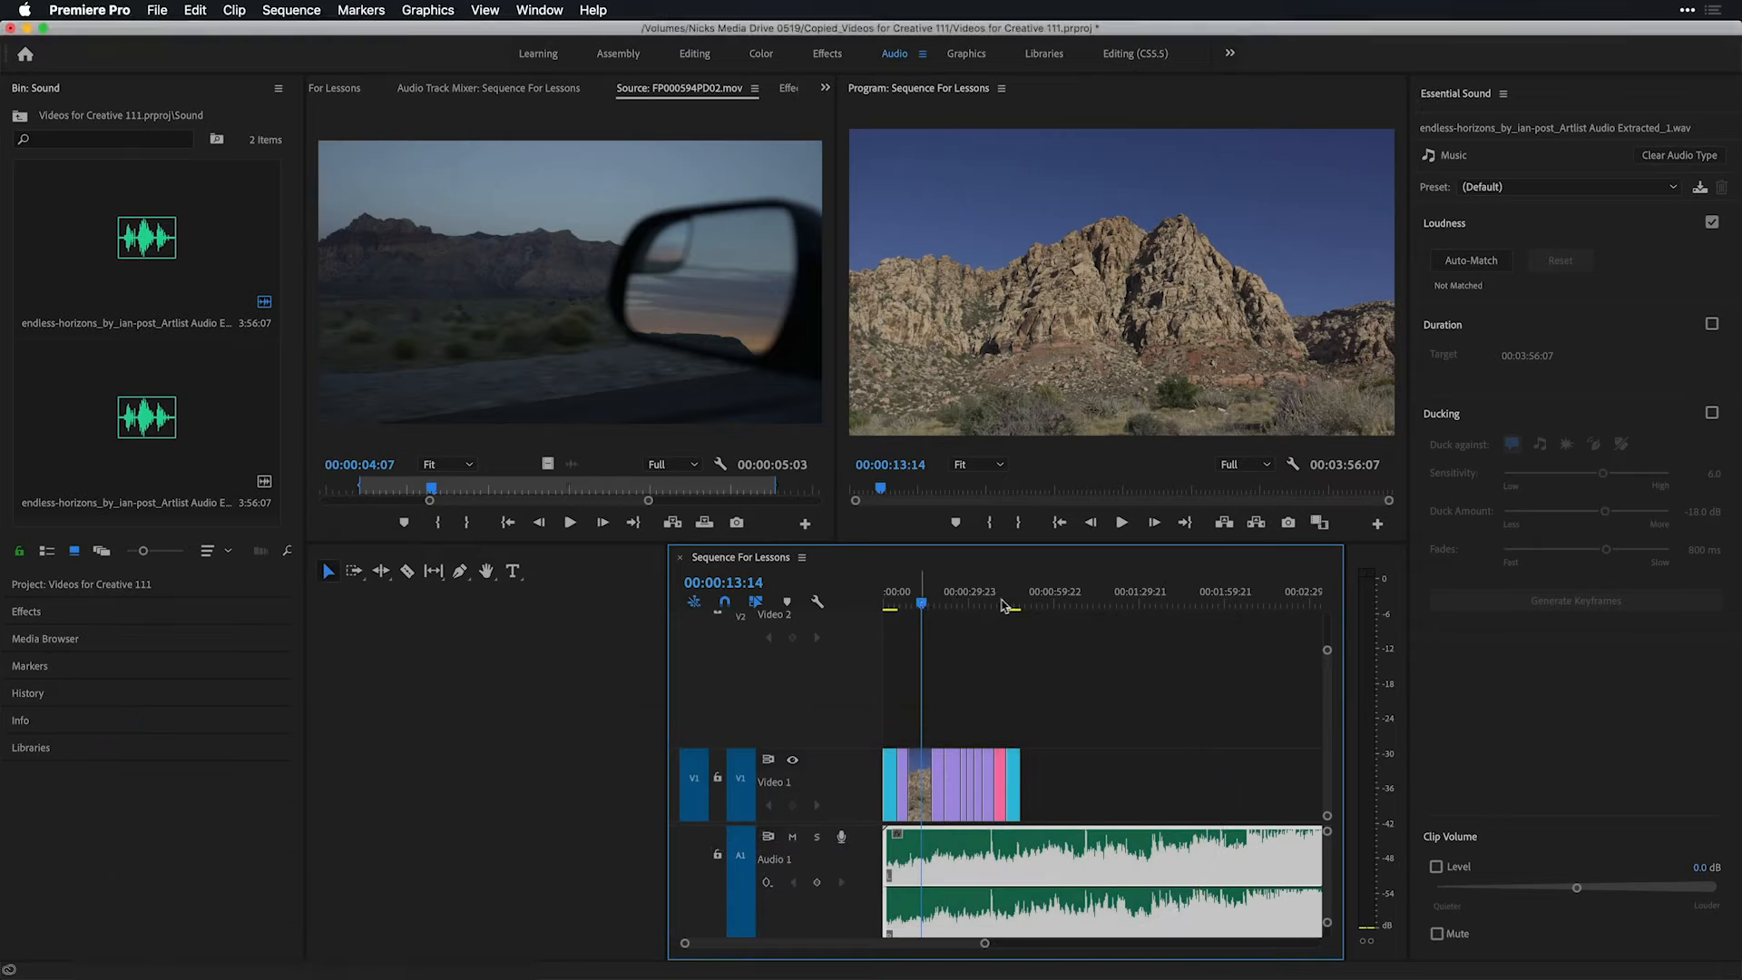
{"action": "left_click_drag", "start_coordinate": [1016, 605], "coordinate": [1023, 605]}
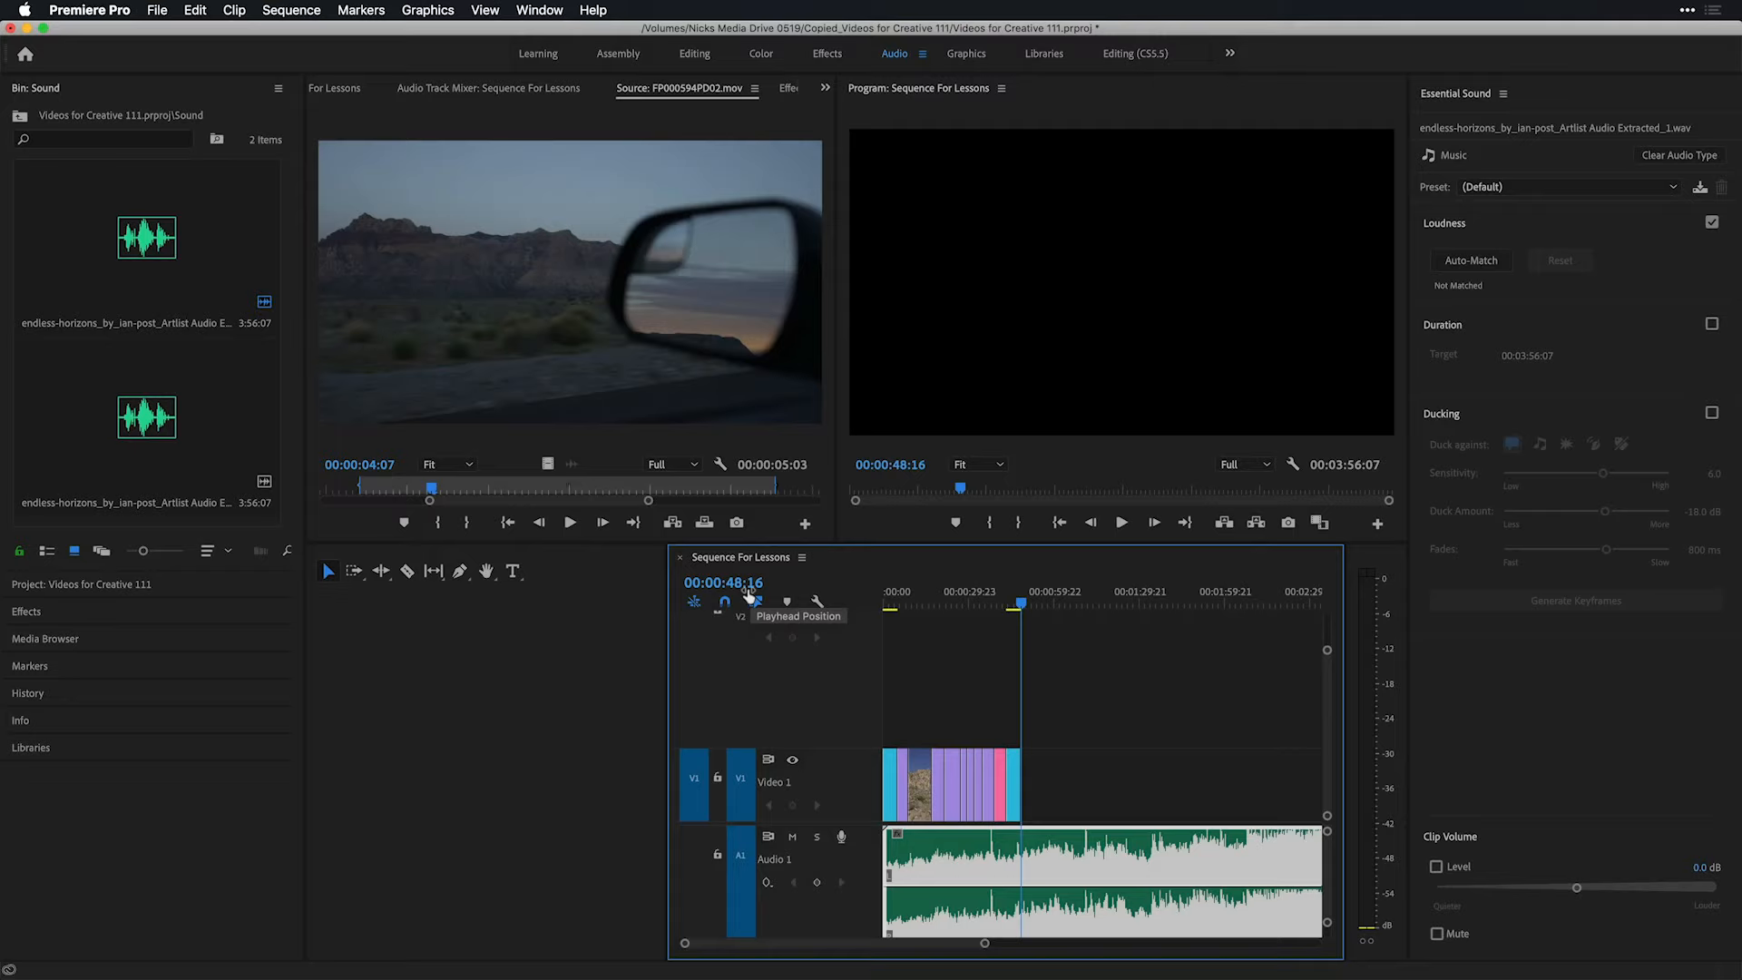
{"action": "right_click", "coordinate": [969, 859]}
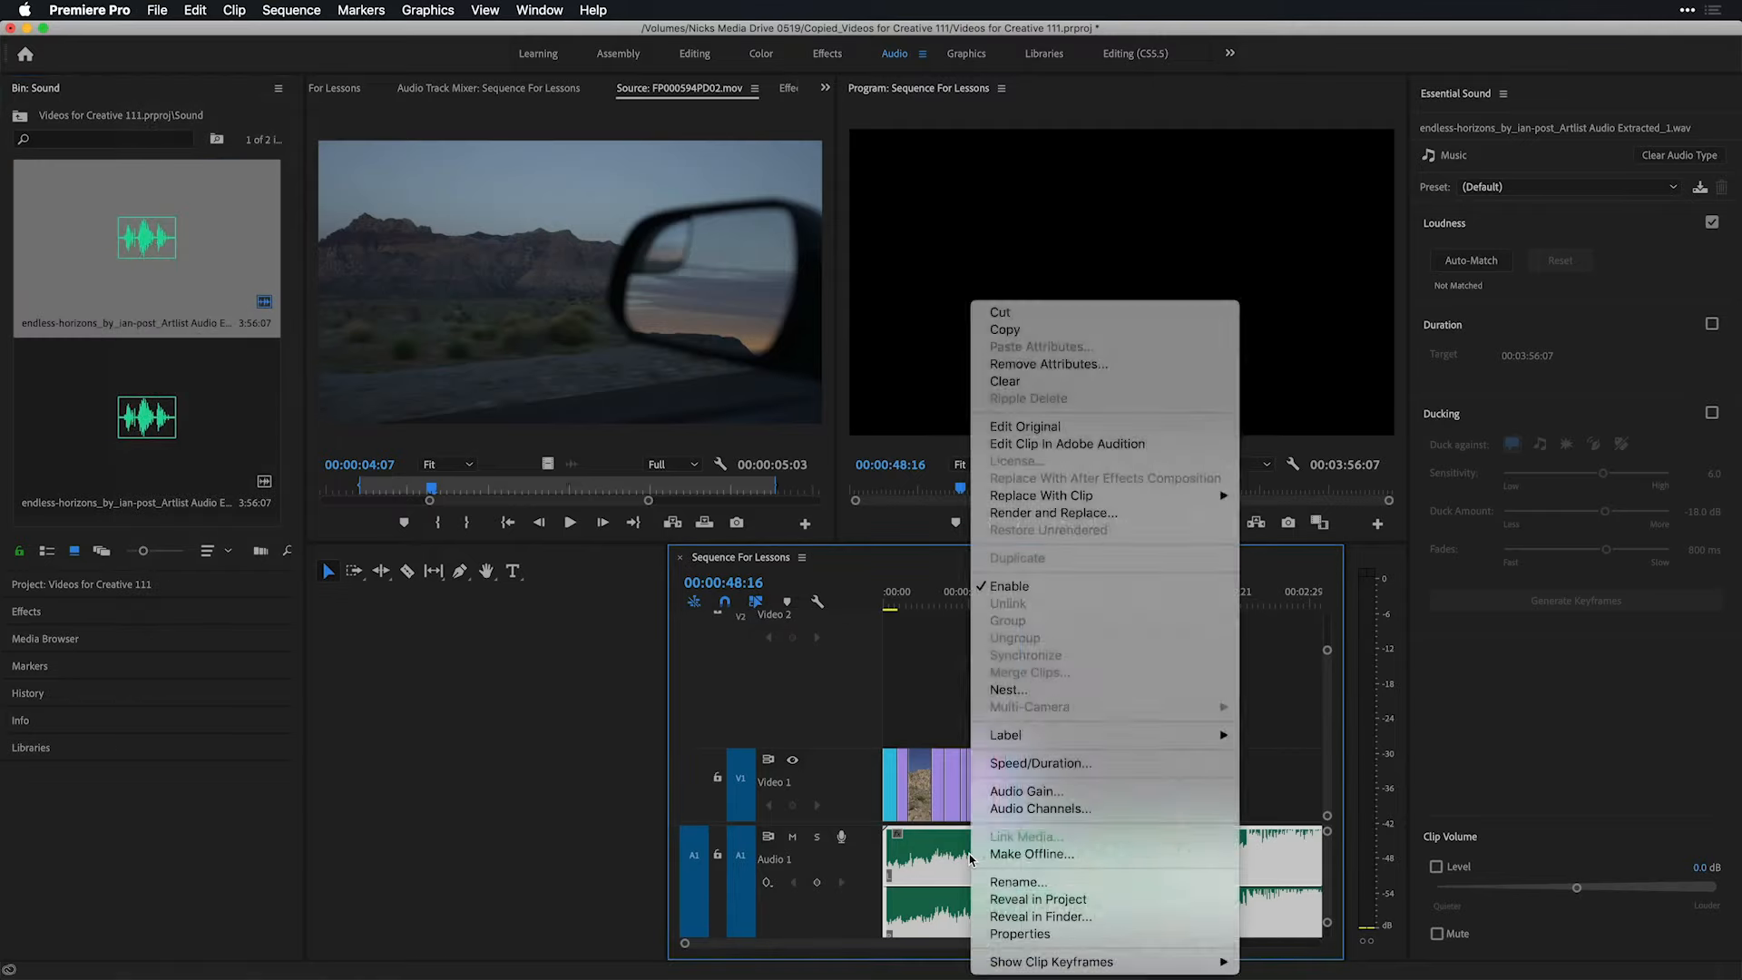
{"action": "left_click", "coordinate": [969, 858]}
{"action": "right_click", "coordinate": [969, 858]}
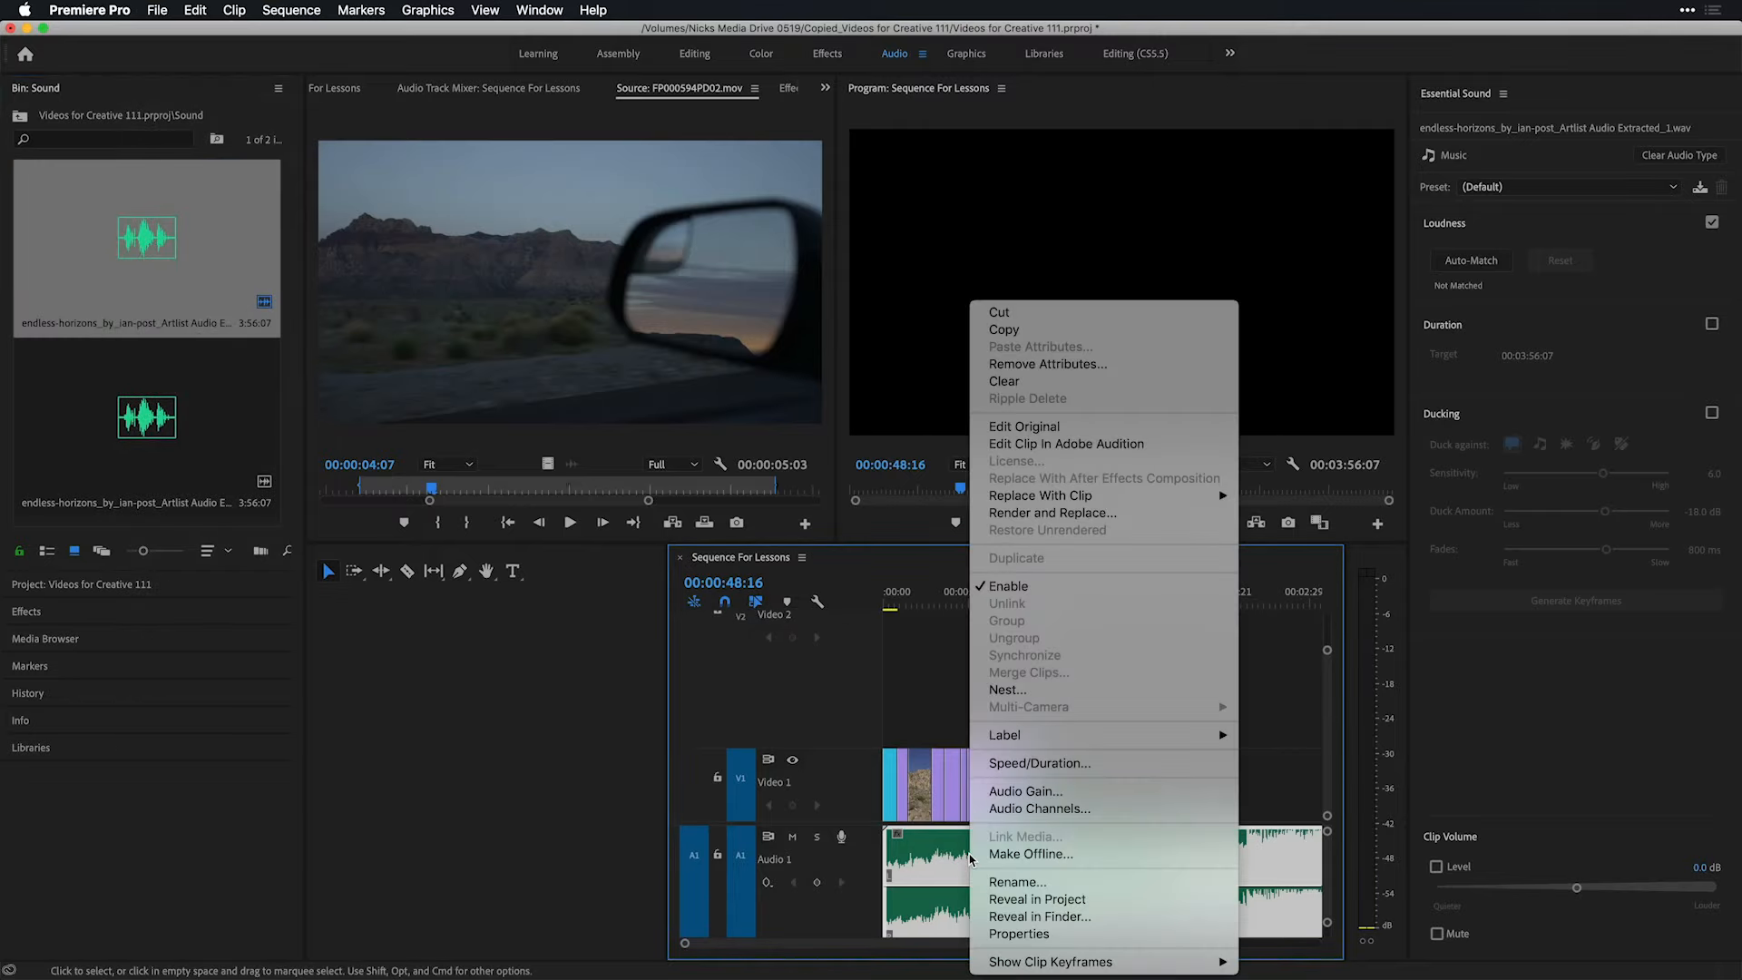
{"action": "left_click", "coordinate": [1018, 933]}
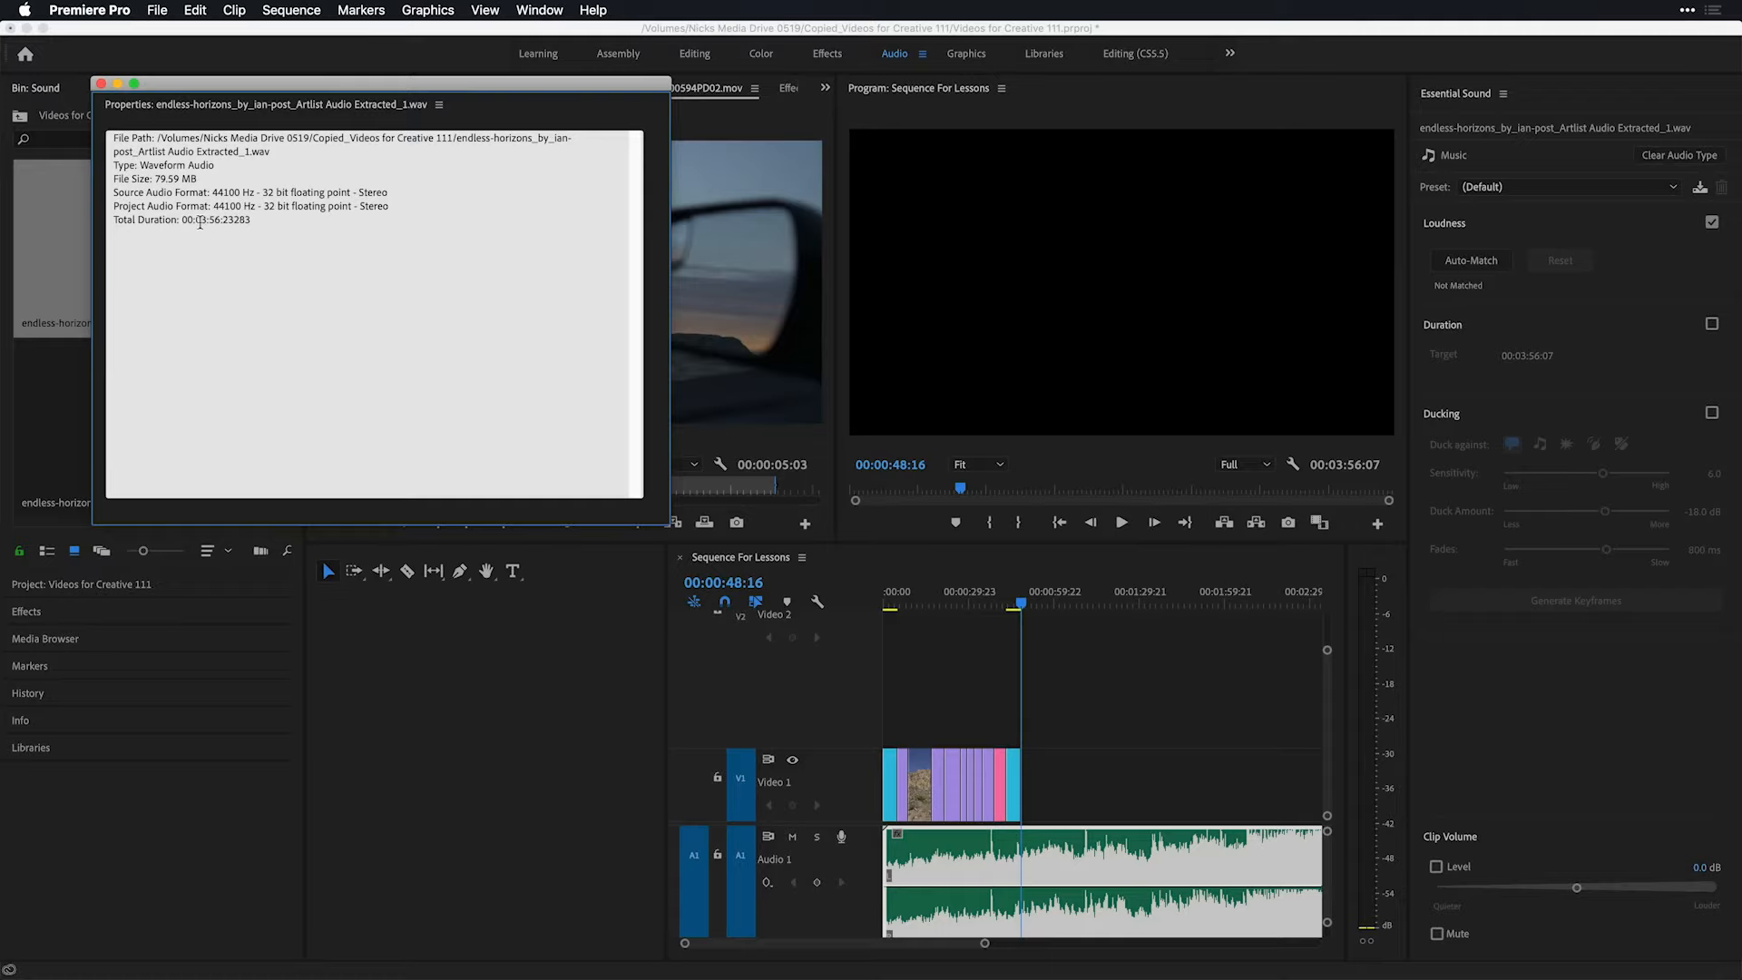
{"action": "left_click", "coordinate": [101, 84]}
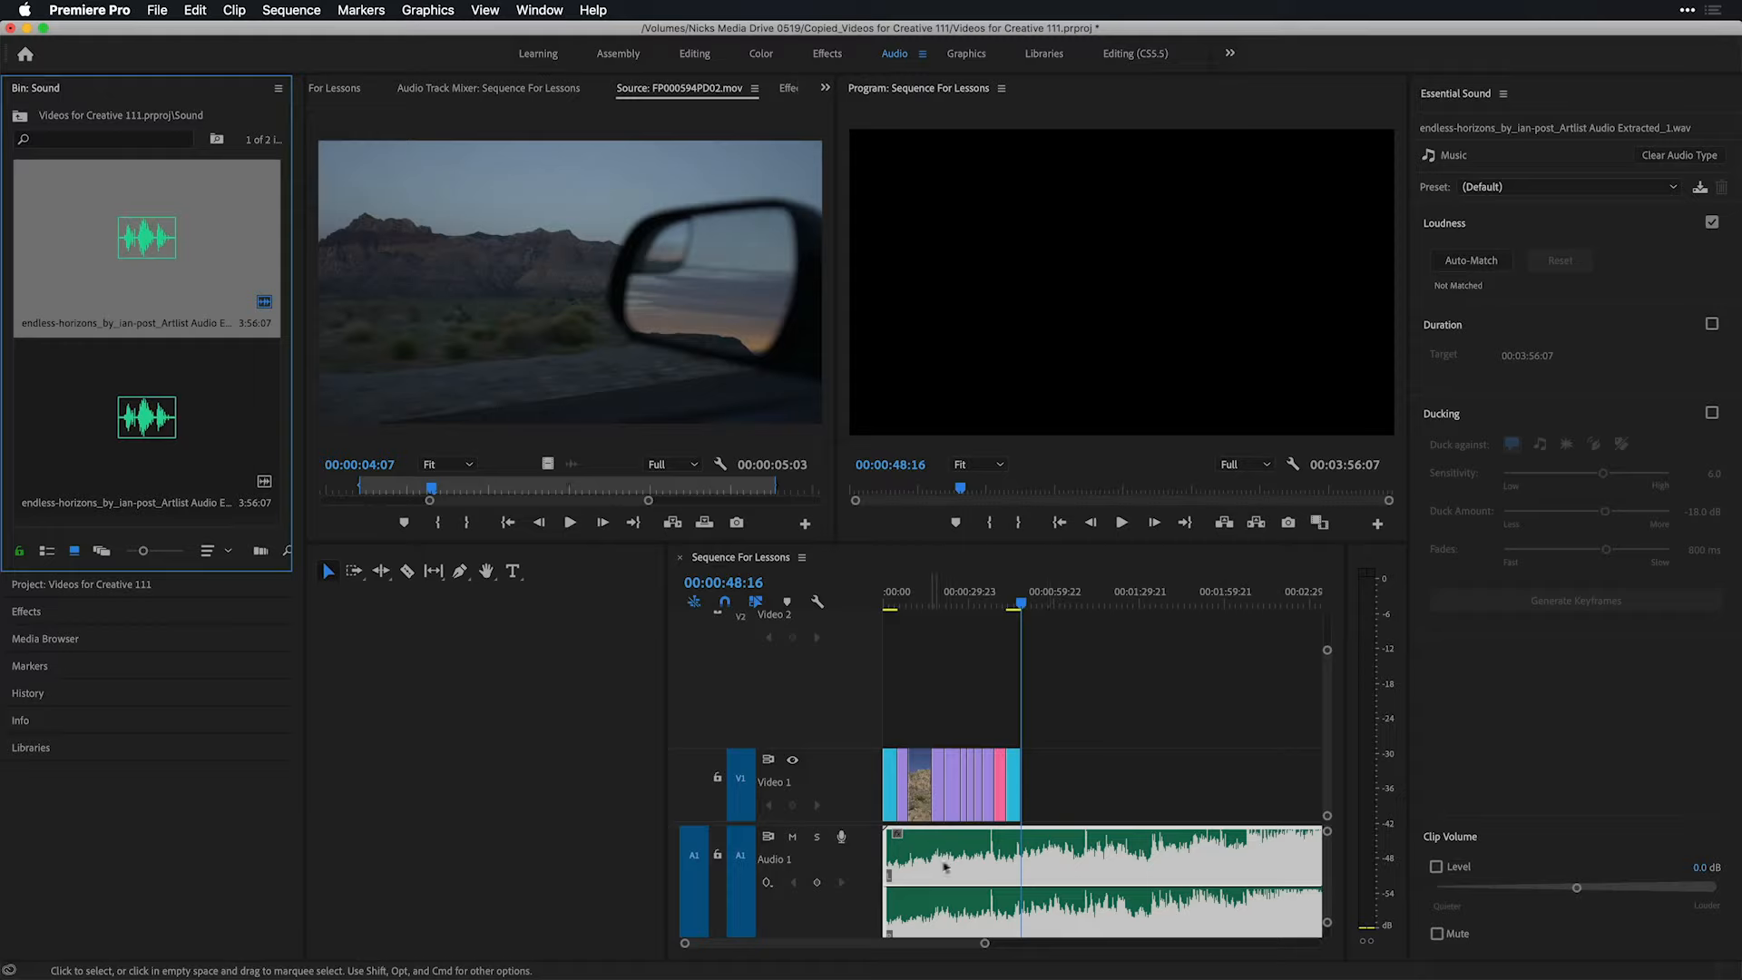
Enable the Essential Sound duration adjustment for the music clip and set its target to 00:01:00:00
{"action": "left_click", "coordinate": [945, 866]}
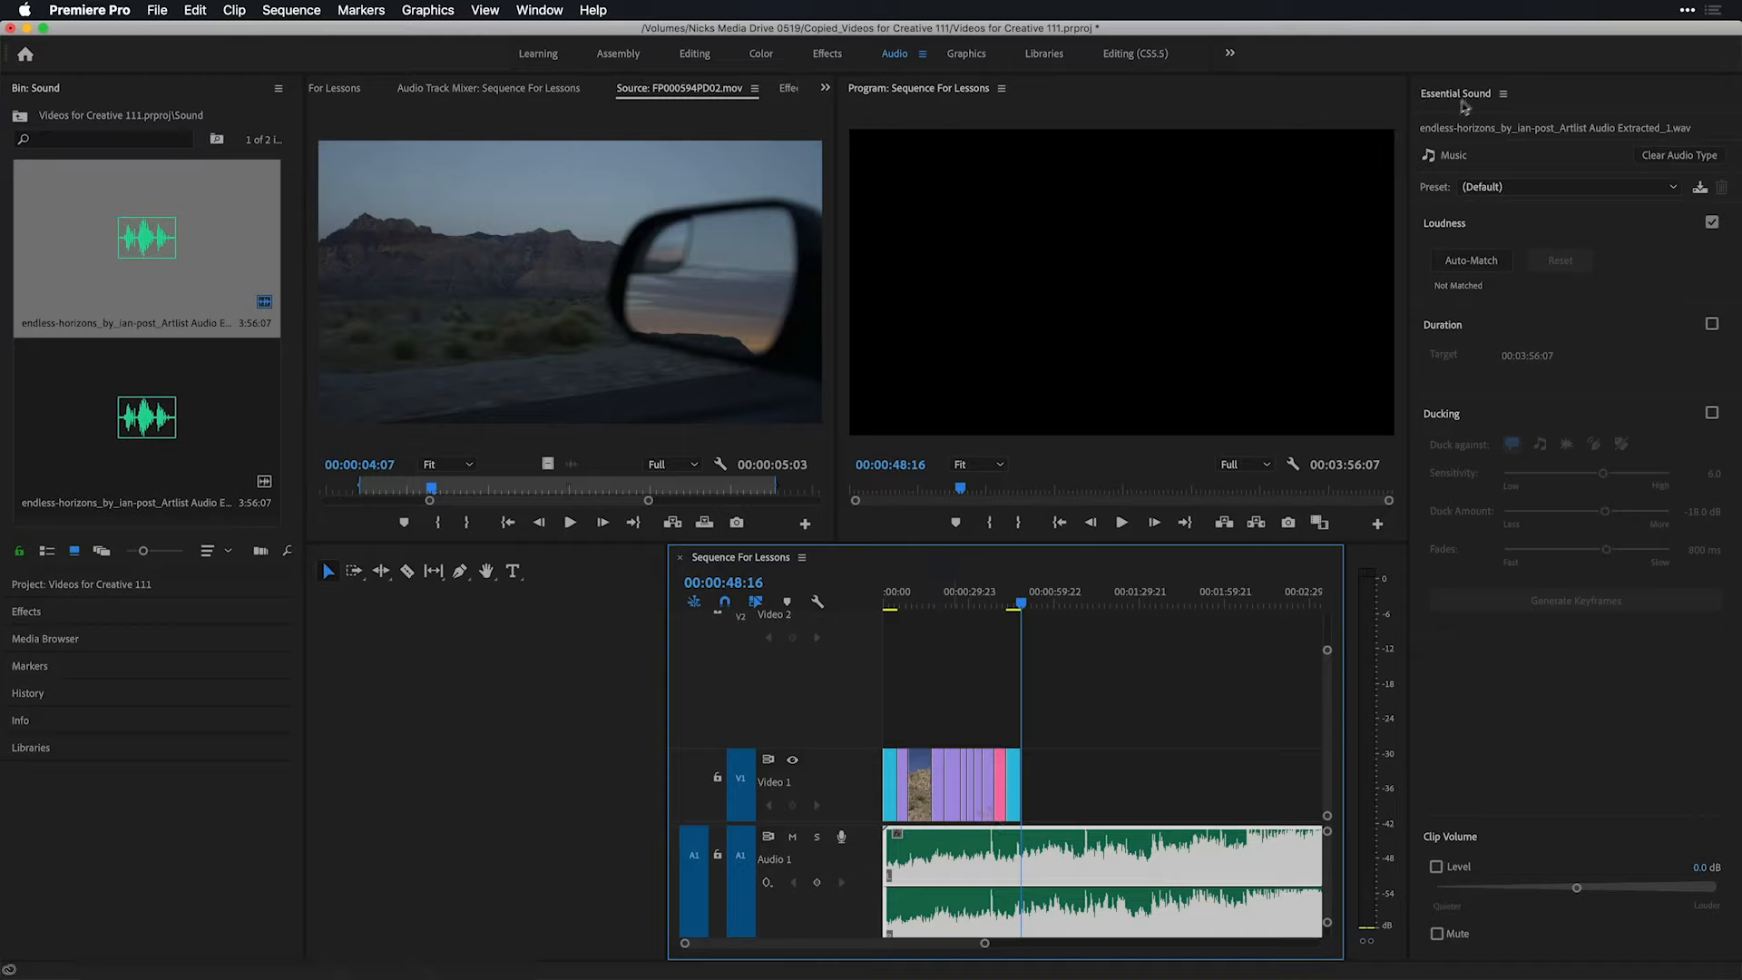
{"action": "left_click", "coordinate": [1711, 325]}
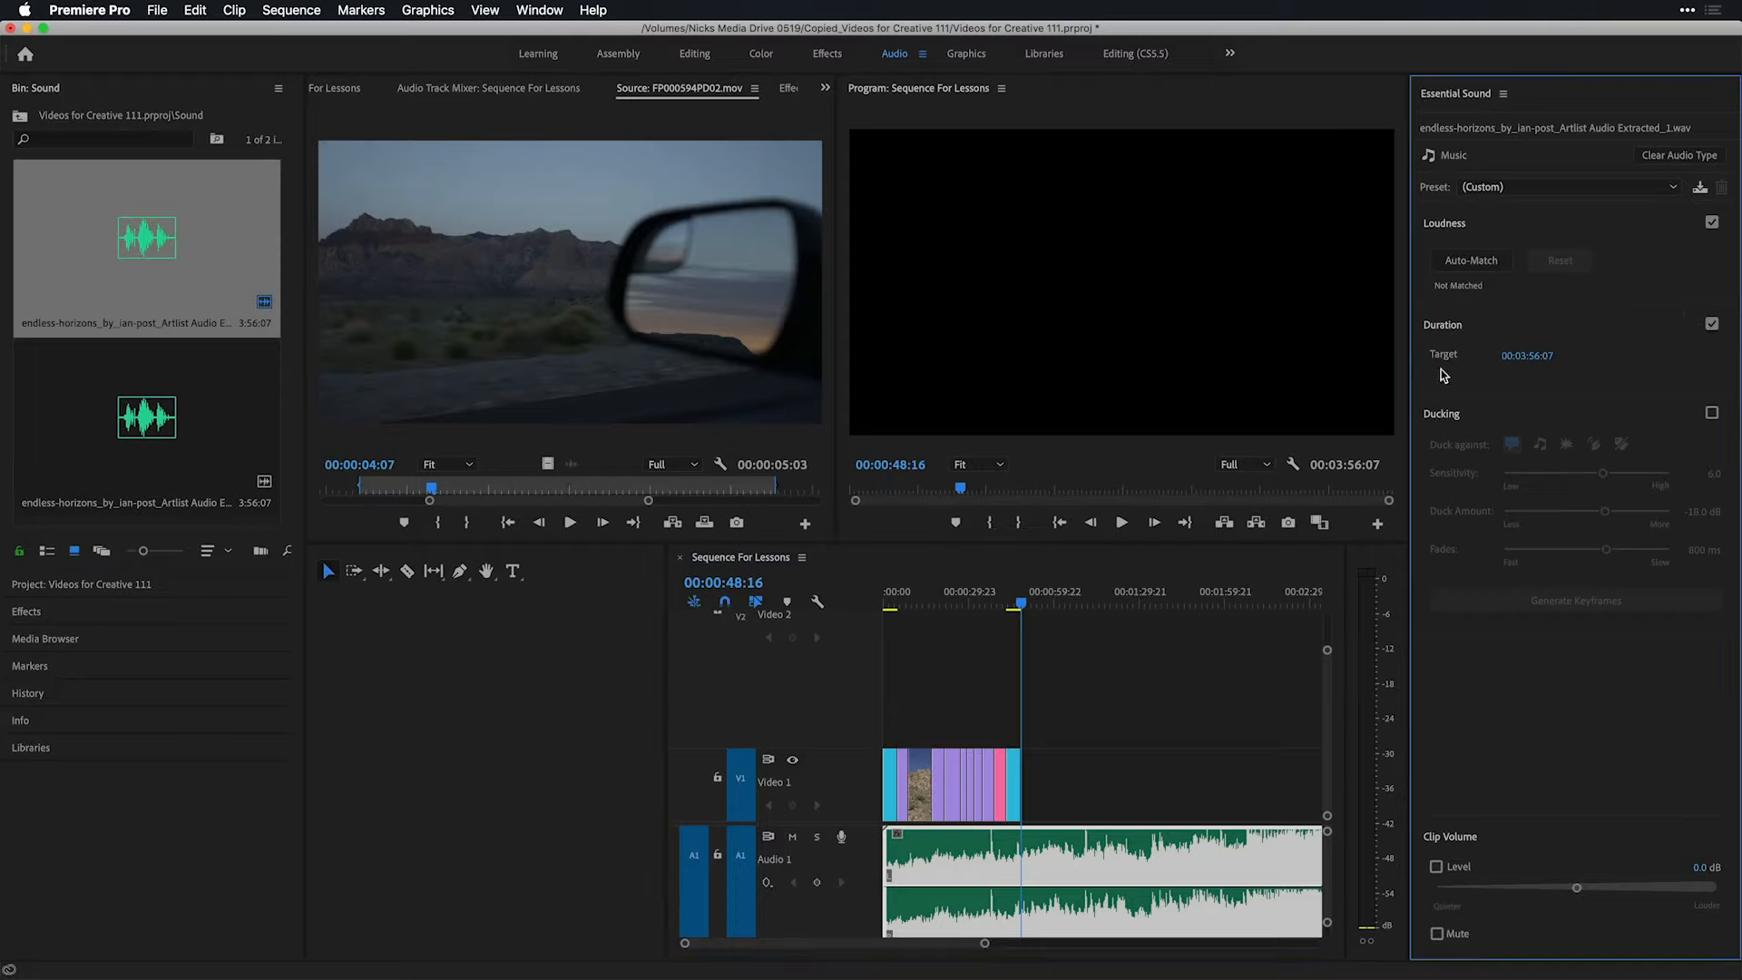
{"action": "left_click", "coordinate": [1522, 356]}
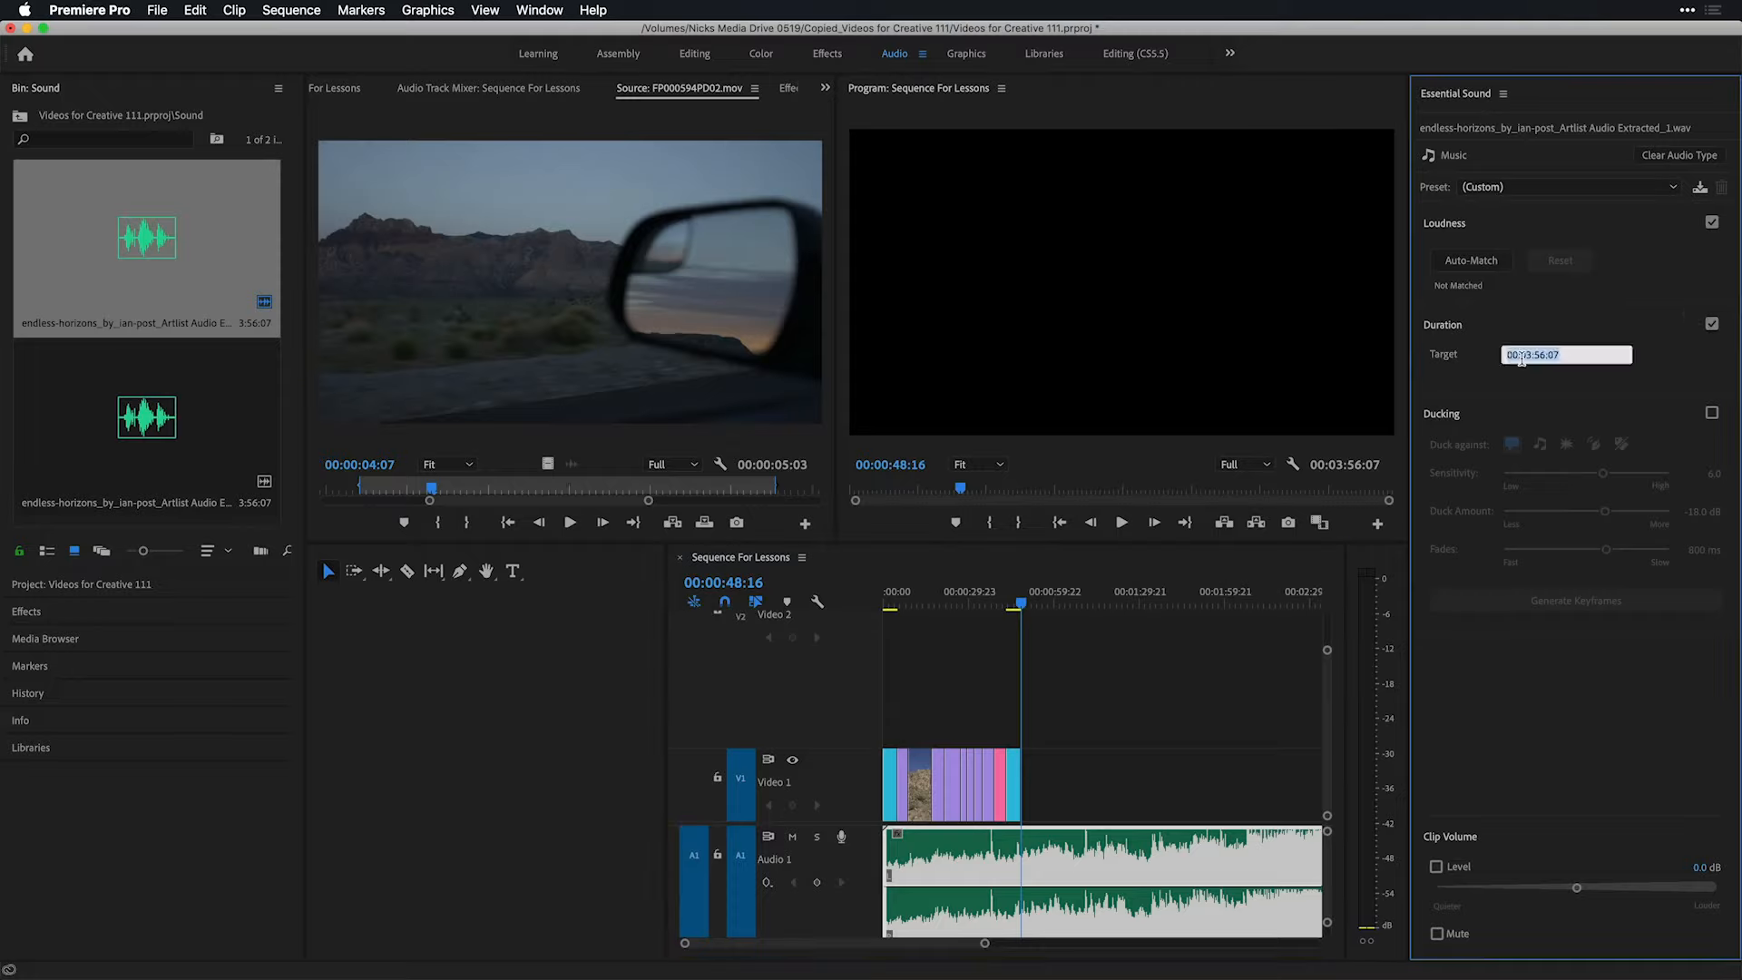
{"action": "type", "text": "1"}
{"action": "key", "text": "Return"}
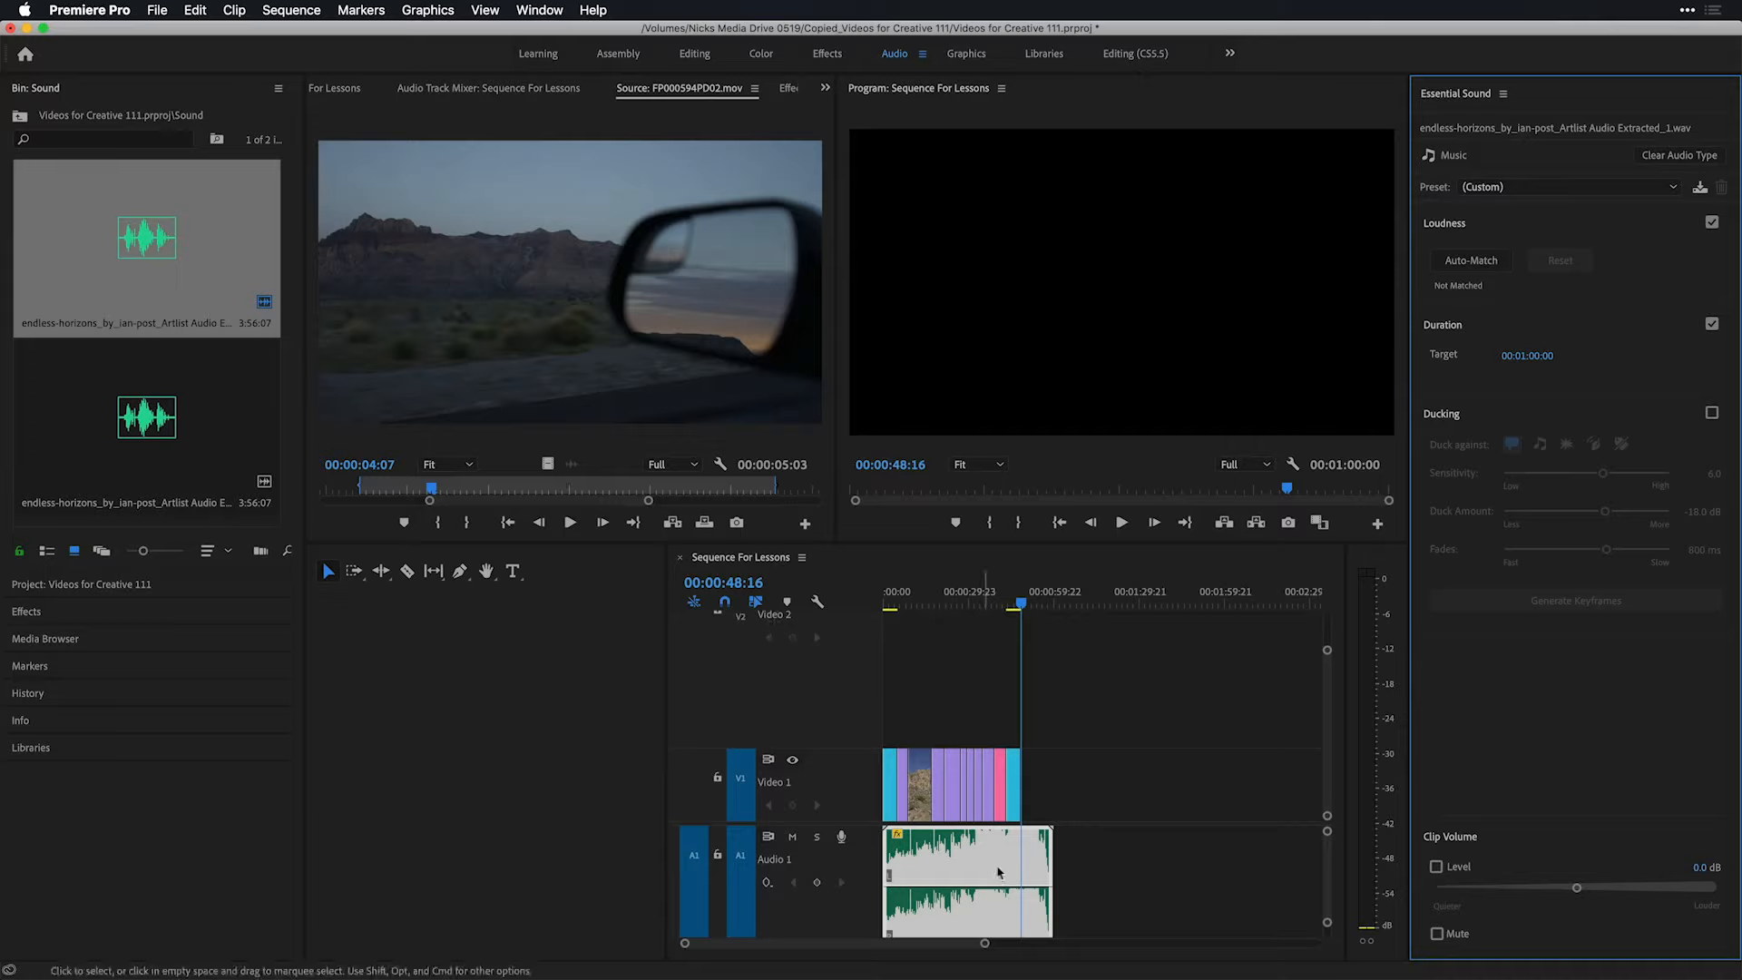
Play back the first few seconds of the sequence to hear the time-stretched music
{"action": "left_click", "coordinate": [914, 599]}
{"action": "key", "text": "Home"}
{"action": "key", "text": "space"}
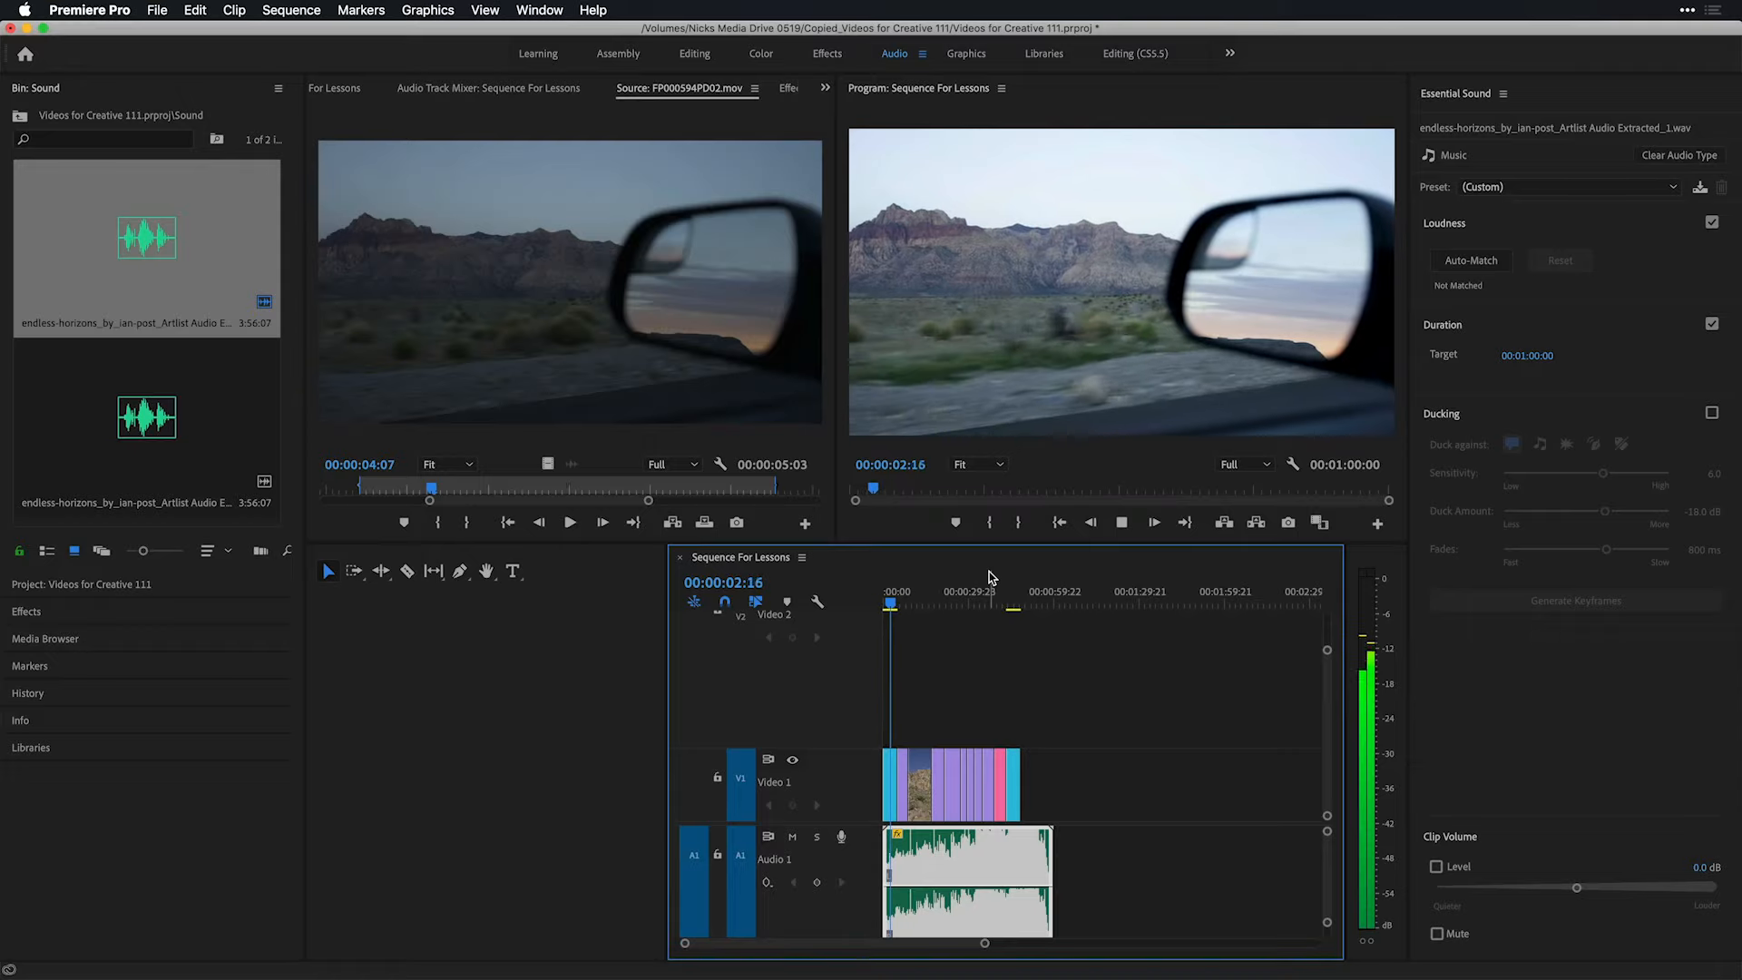
{"action": "key", "text": "space"}
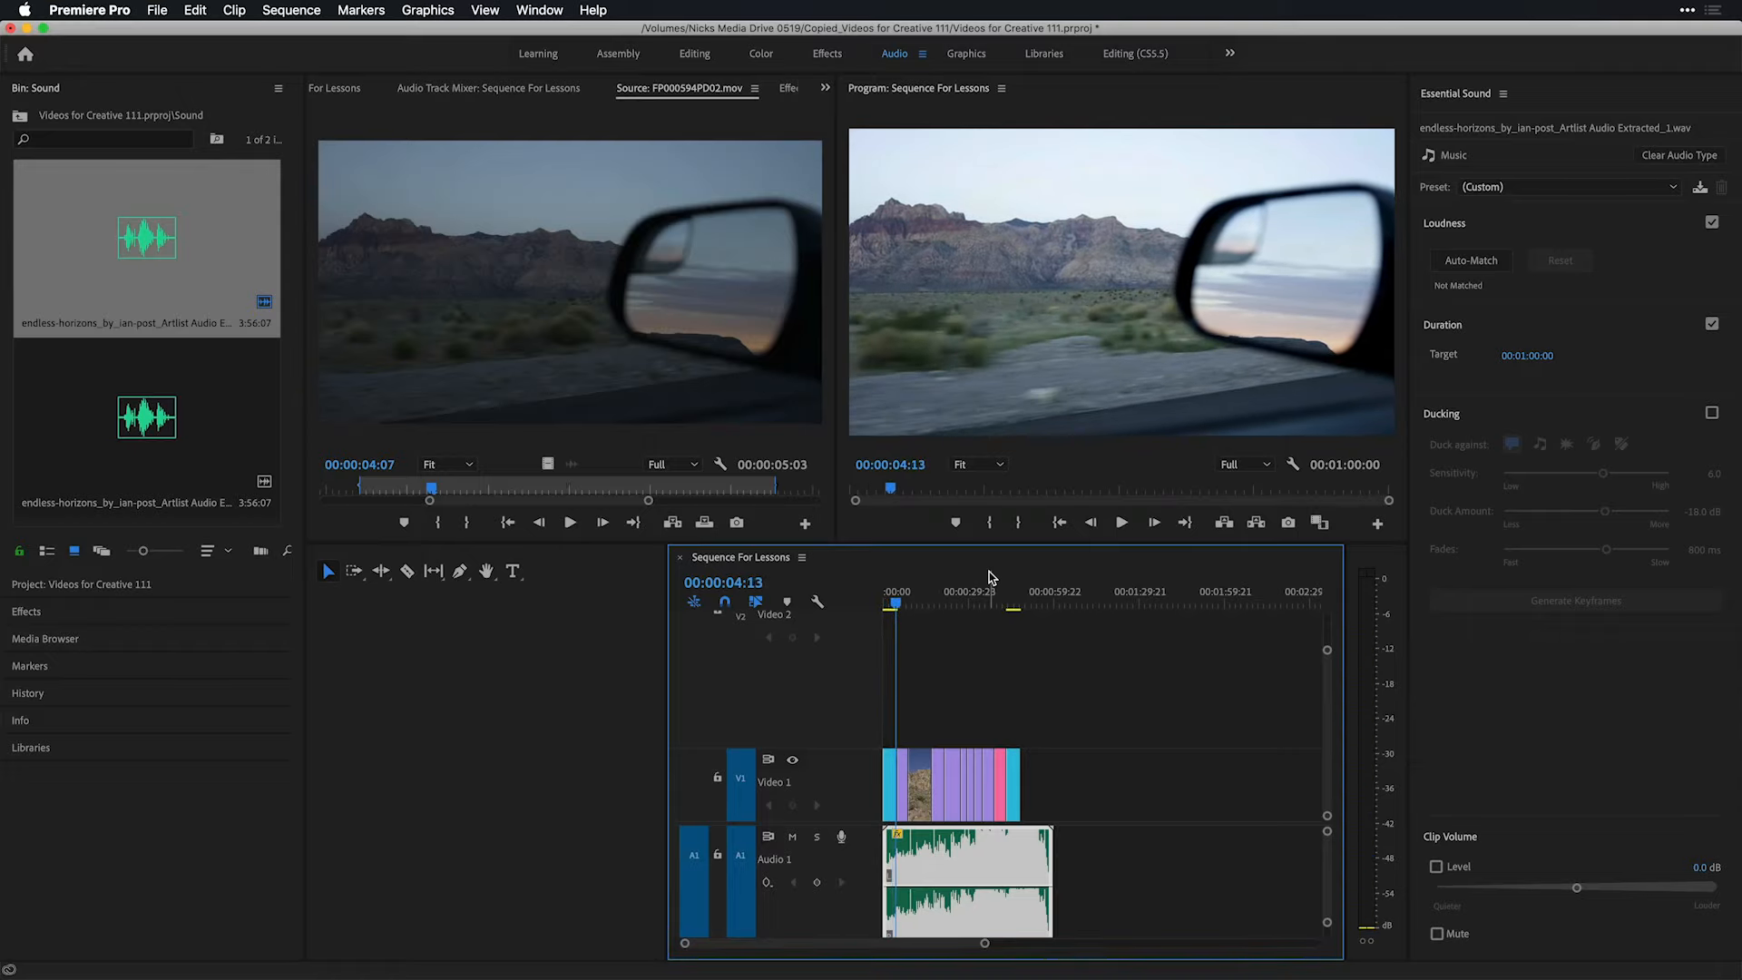
Turn off the duration adjustment on the music clip and play a few seconds to hear it at its original speed
{"action": "left_click", "coordinate": [1712, 324]}
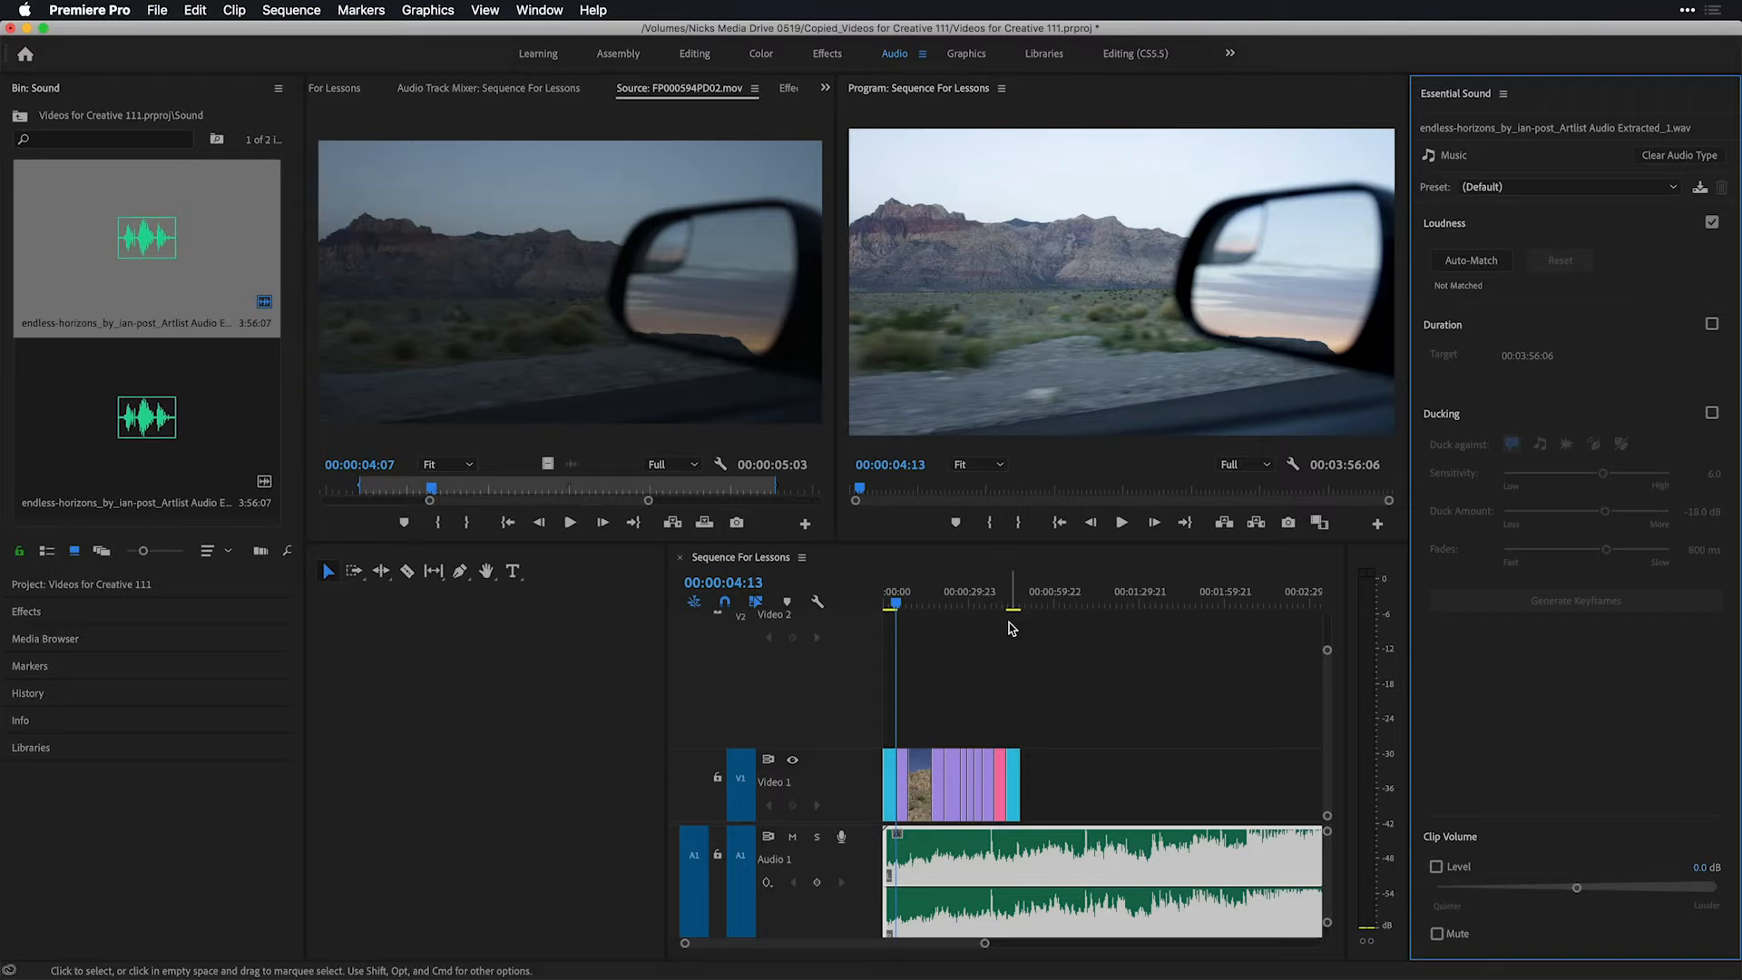
{"action": "key", "text": "space"}
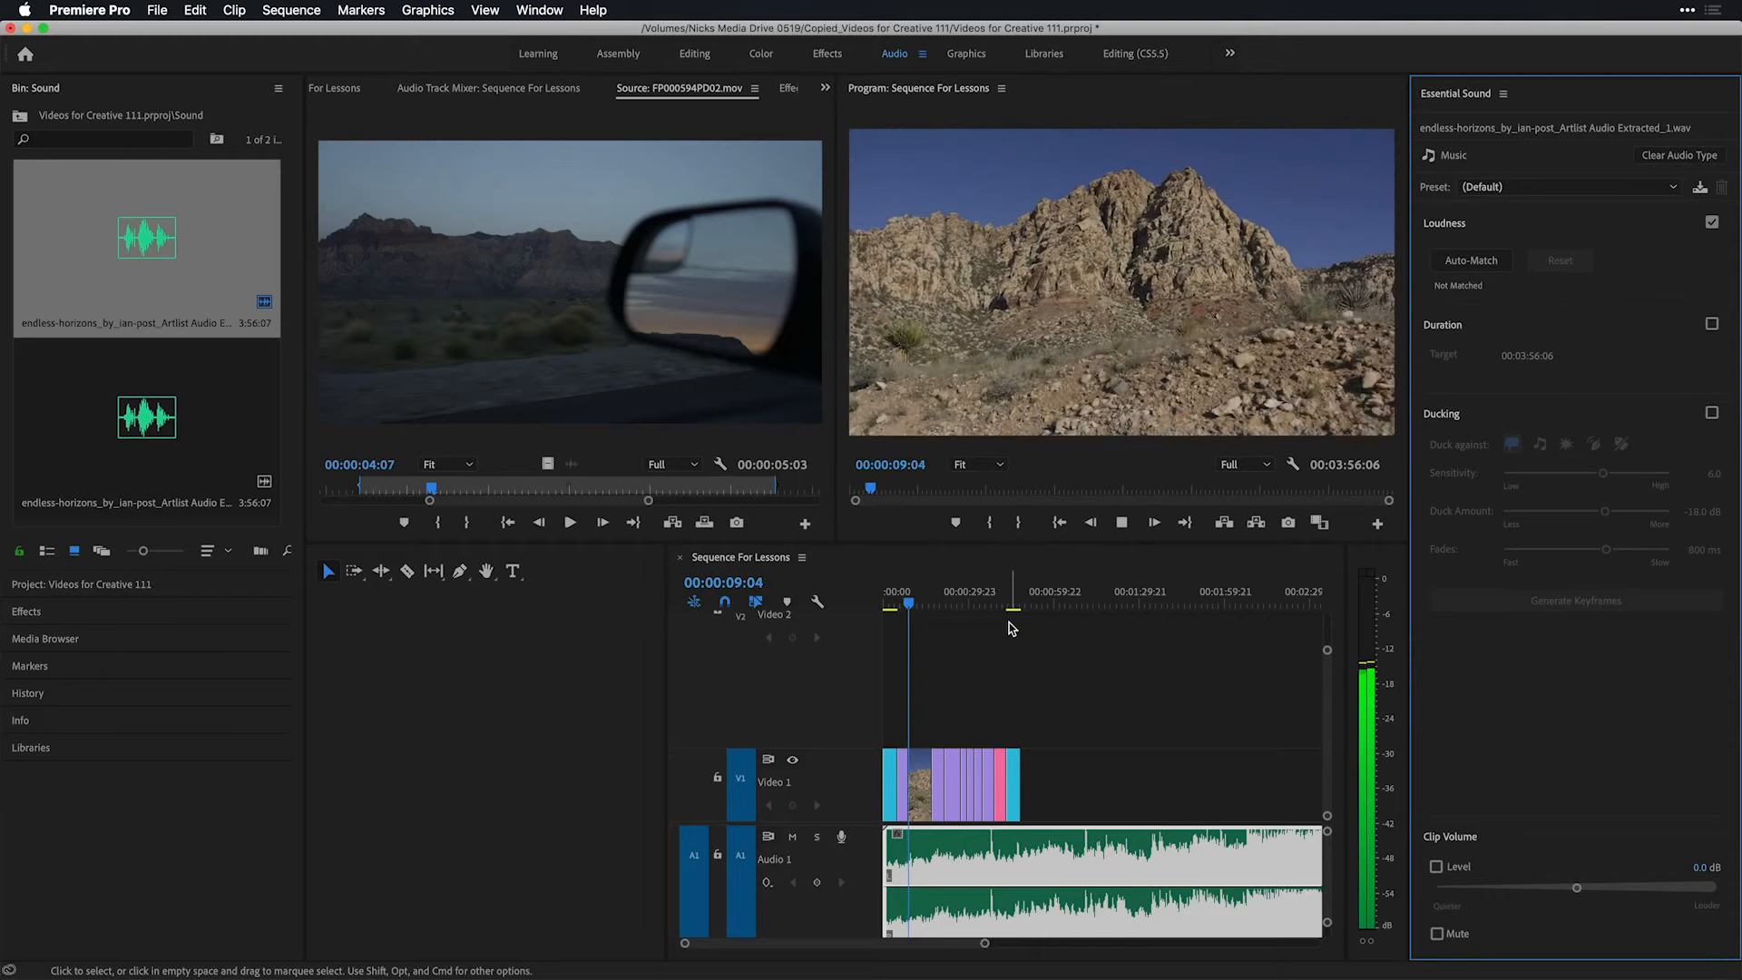
{"action": "key", "text": "space"}
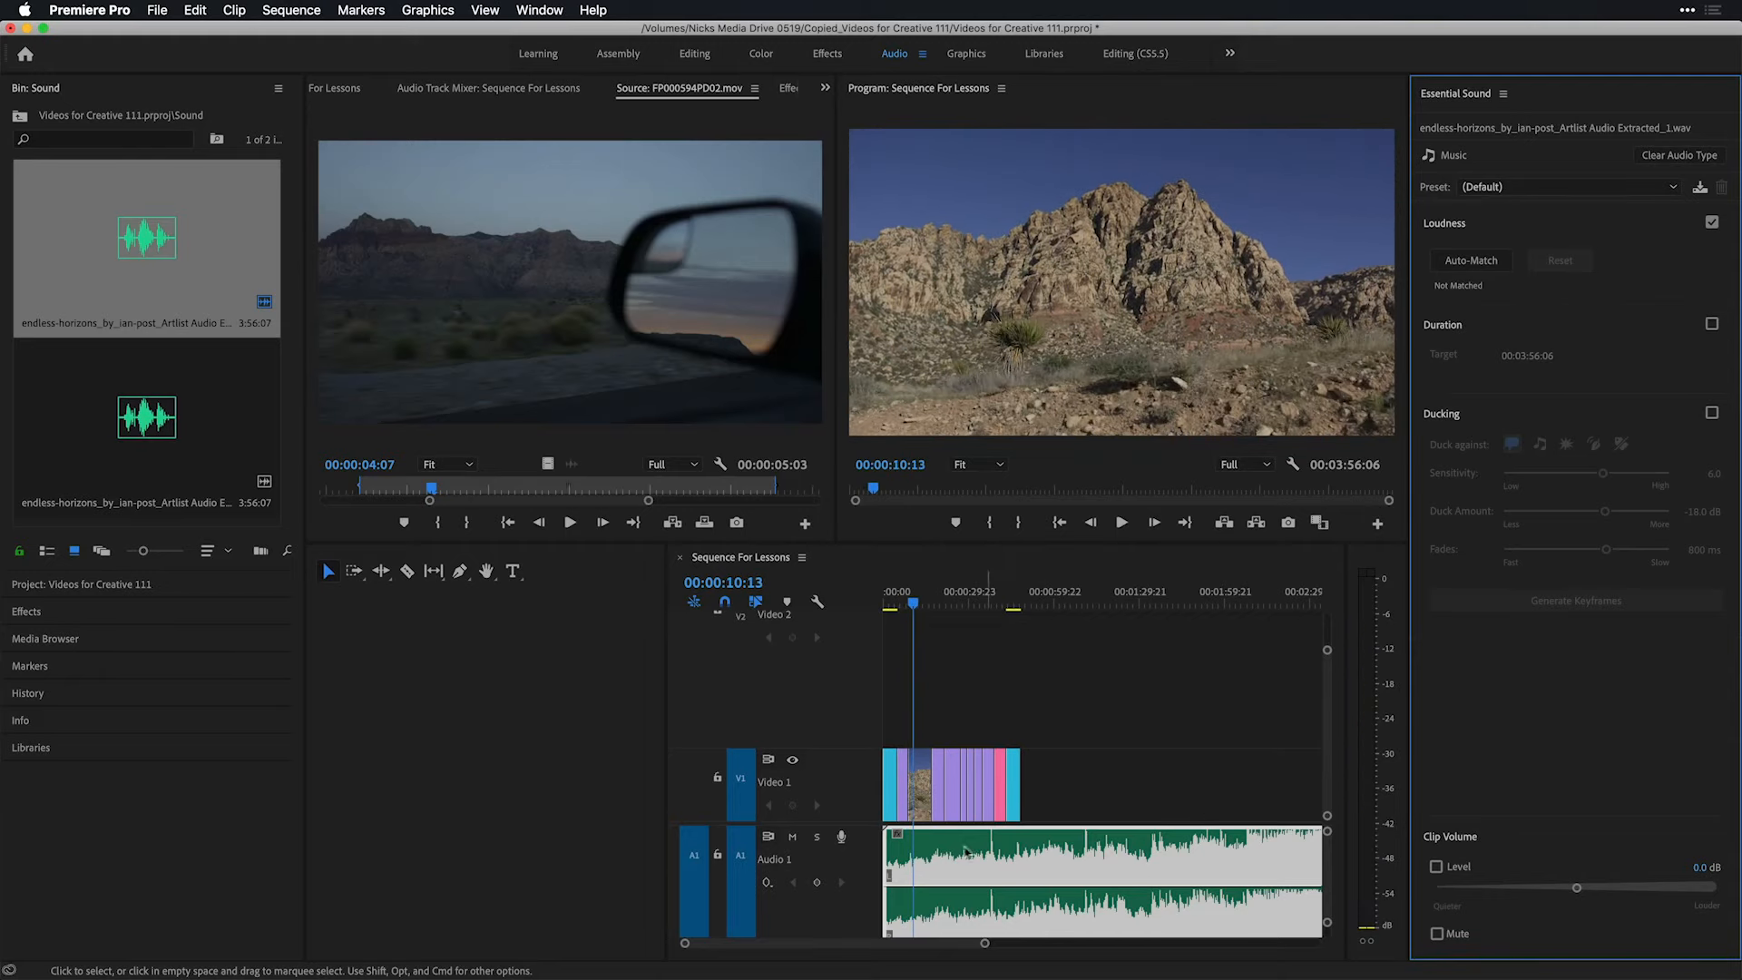
Open the music clip for editing in Adobe Audition and create a multitrack session named Remix Session
{"action": "right_click", "coordinate": [918, 855]}
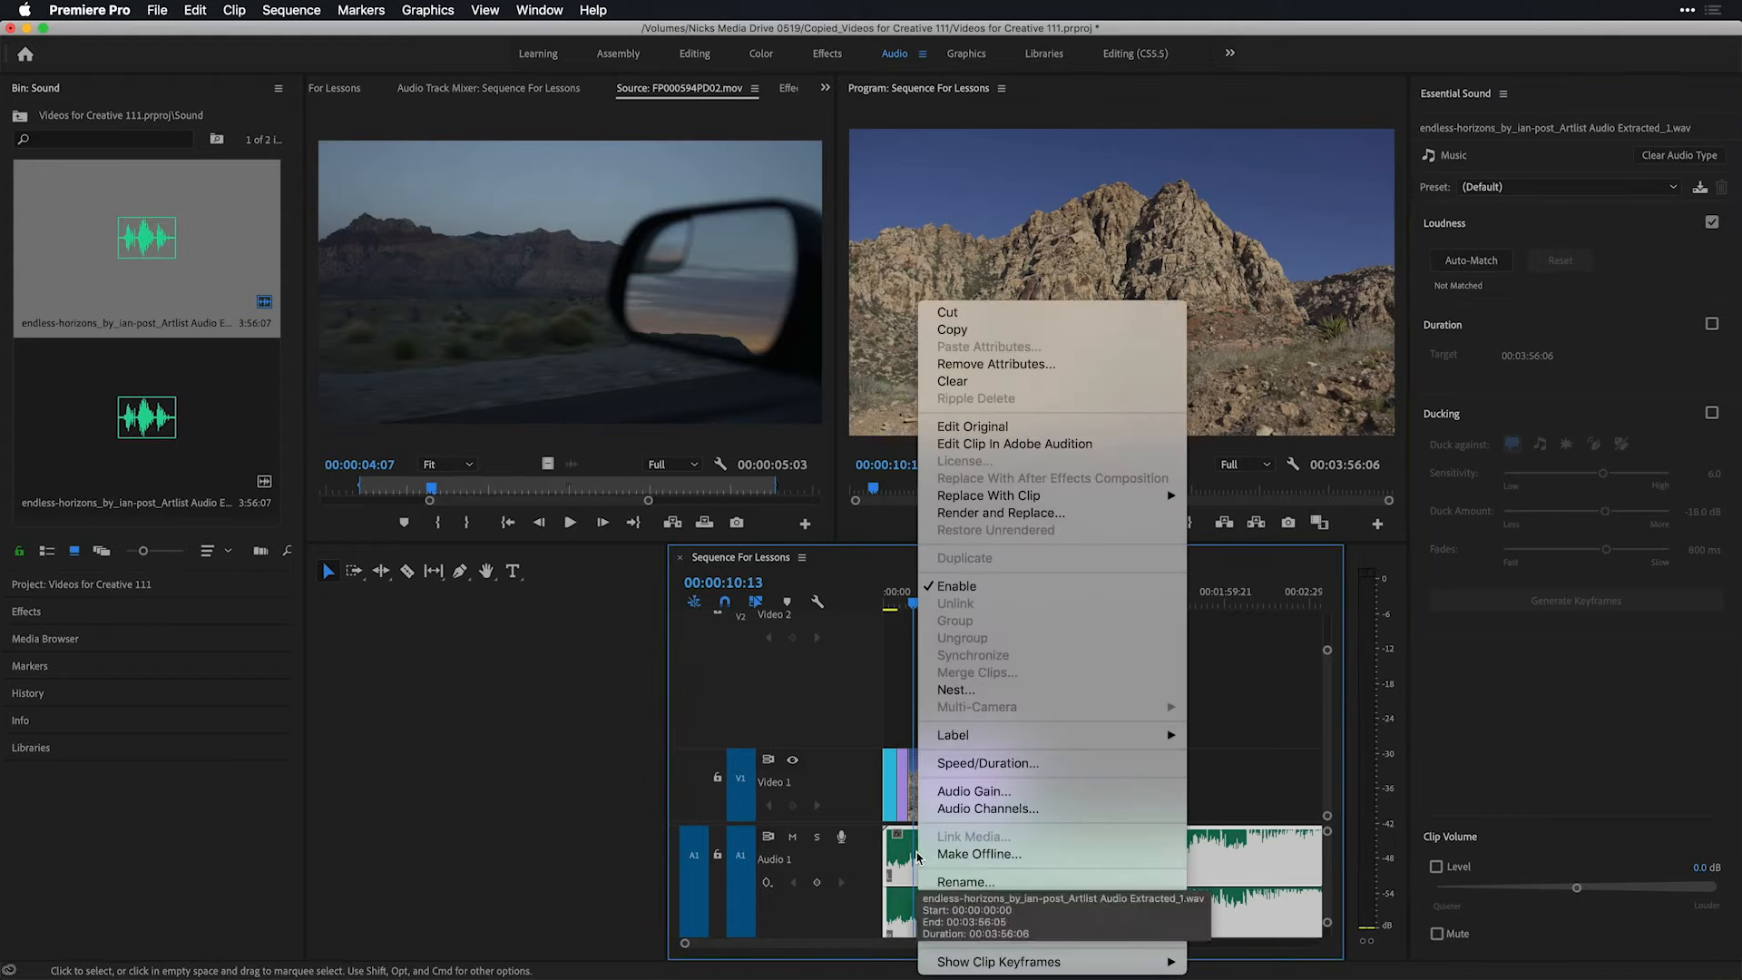
{"action": "left_click", "coordinate": [999, 446]}
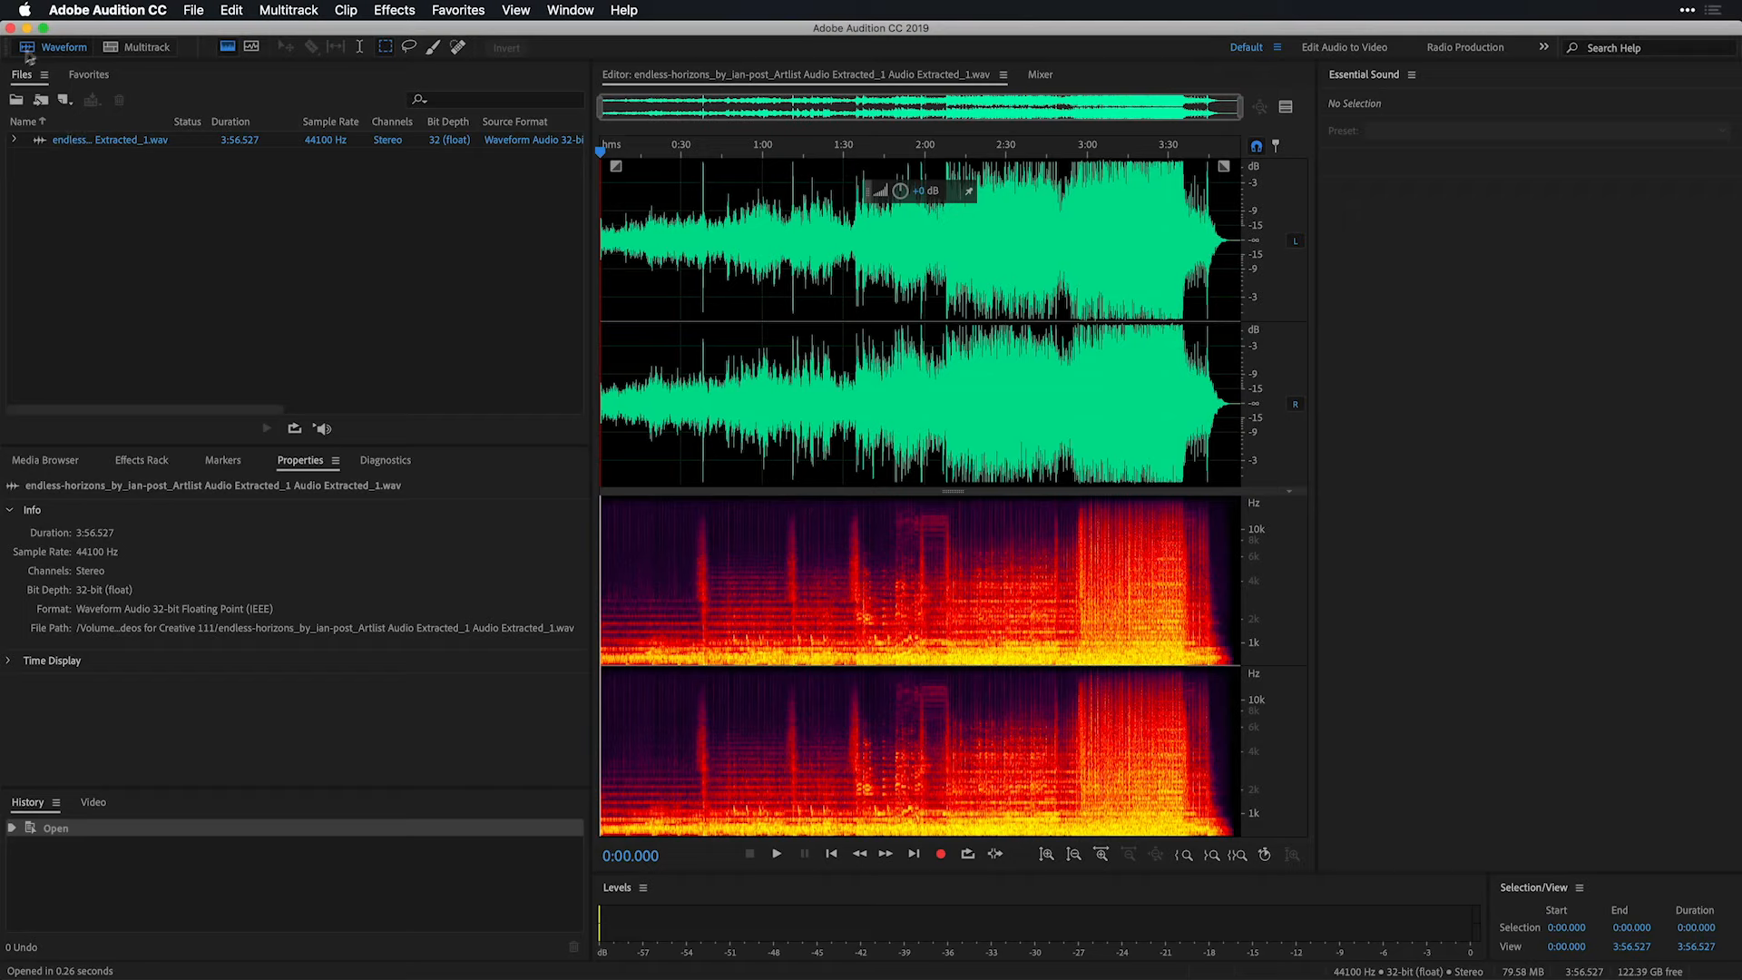
{"action": "left_click", "coordinate": [148, 55]}
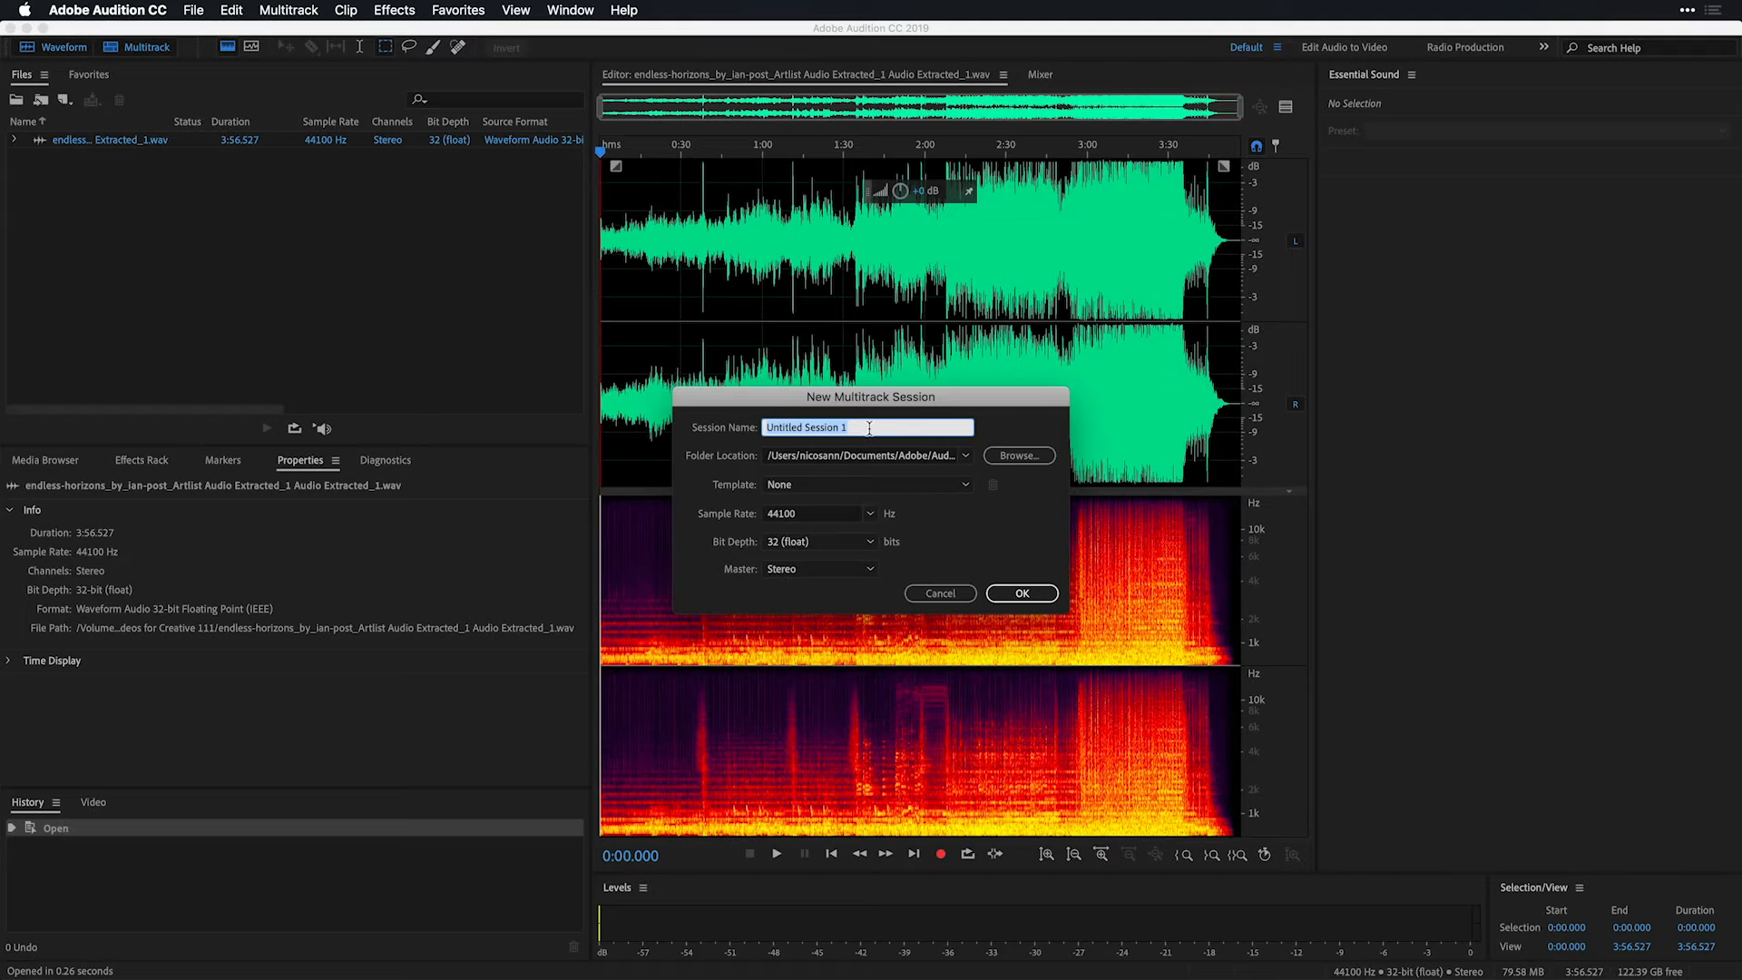
{"action": "type", "text": "R"}
{"action": "type", "text": "ion"}
{"action": "left_click", "coordinate": [1012, 597]}
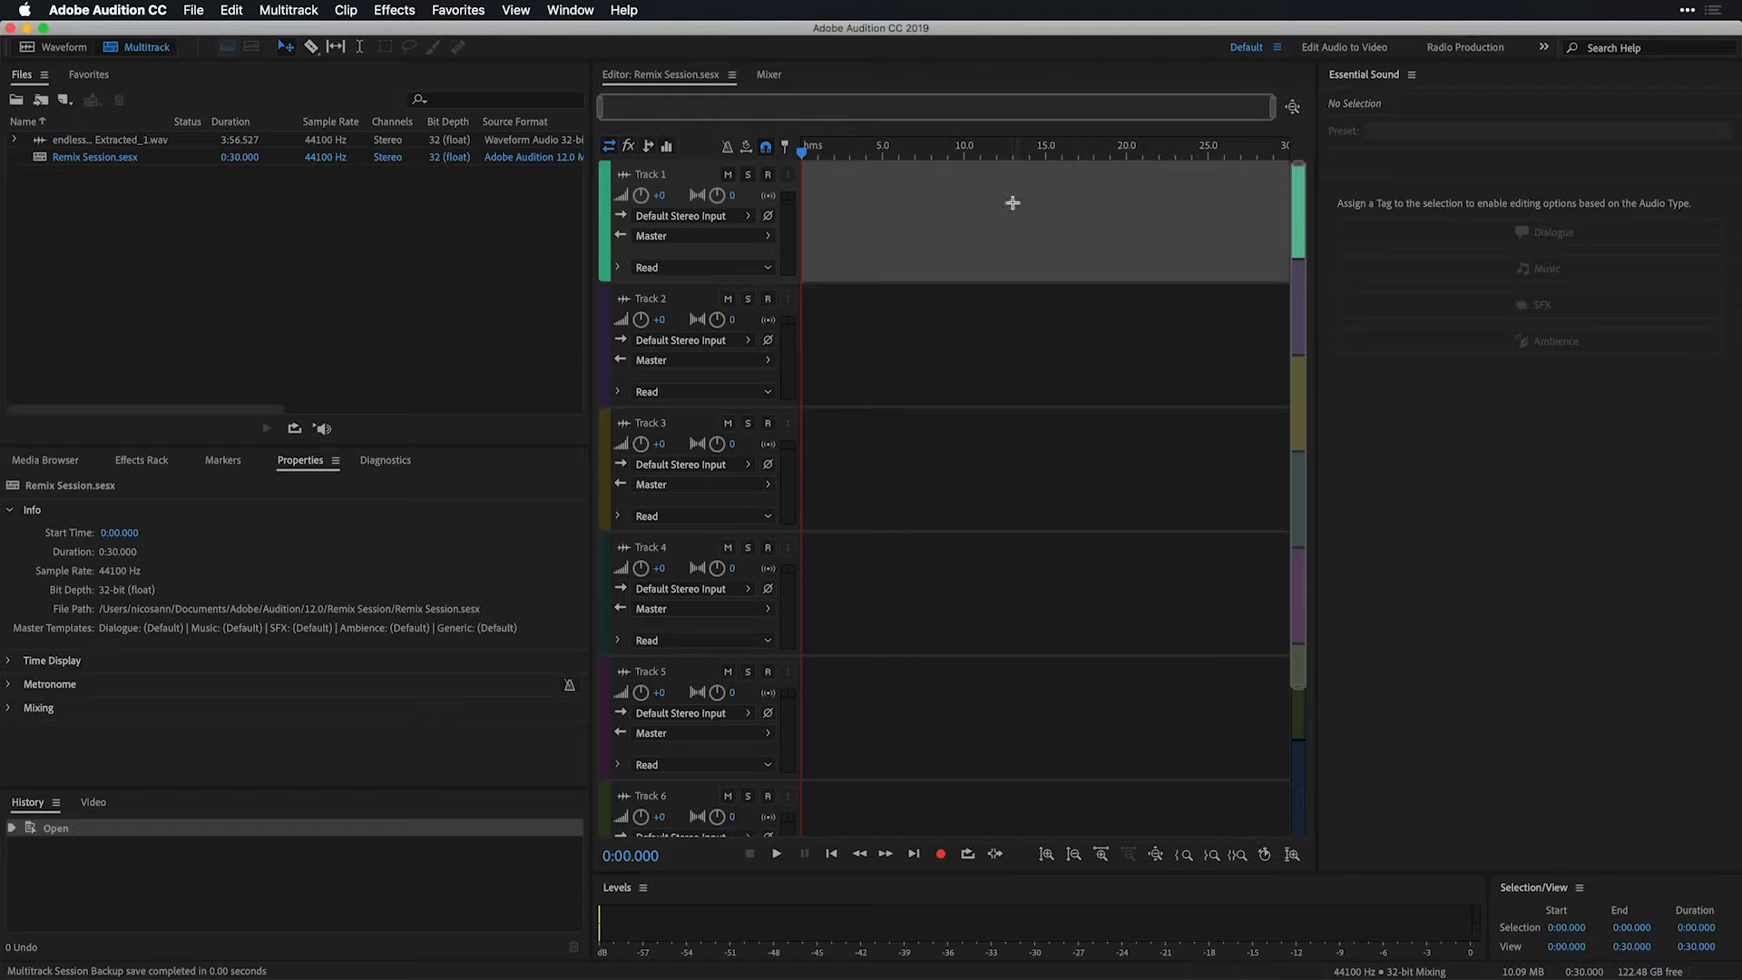
Place the extracted music file at the start of Track 1 and fit the whole clip in the editor
{"action": "left_click", "coordinate": [39, 142]}
{"action": "left_click_drag", "start_coordinate": [39, 143], "coordinate": [794, 201]}
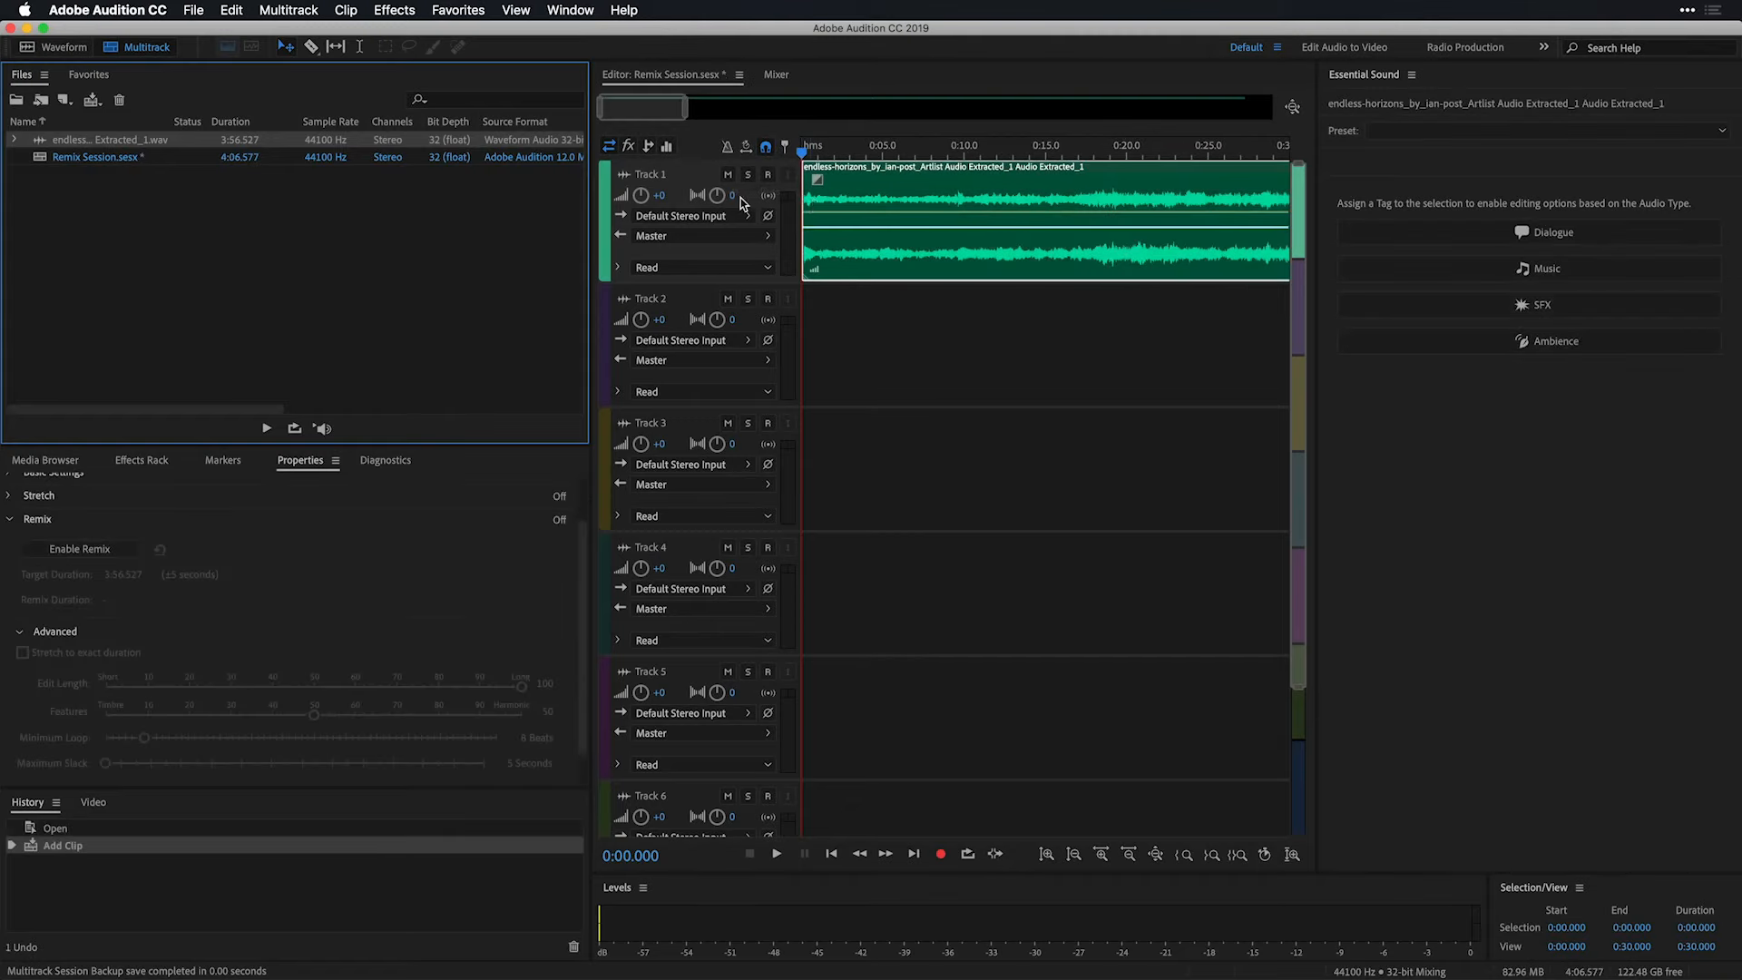
{"action": "key", "text": "backslash"}
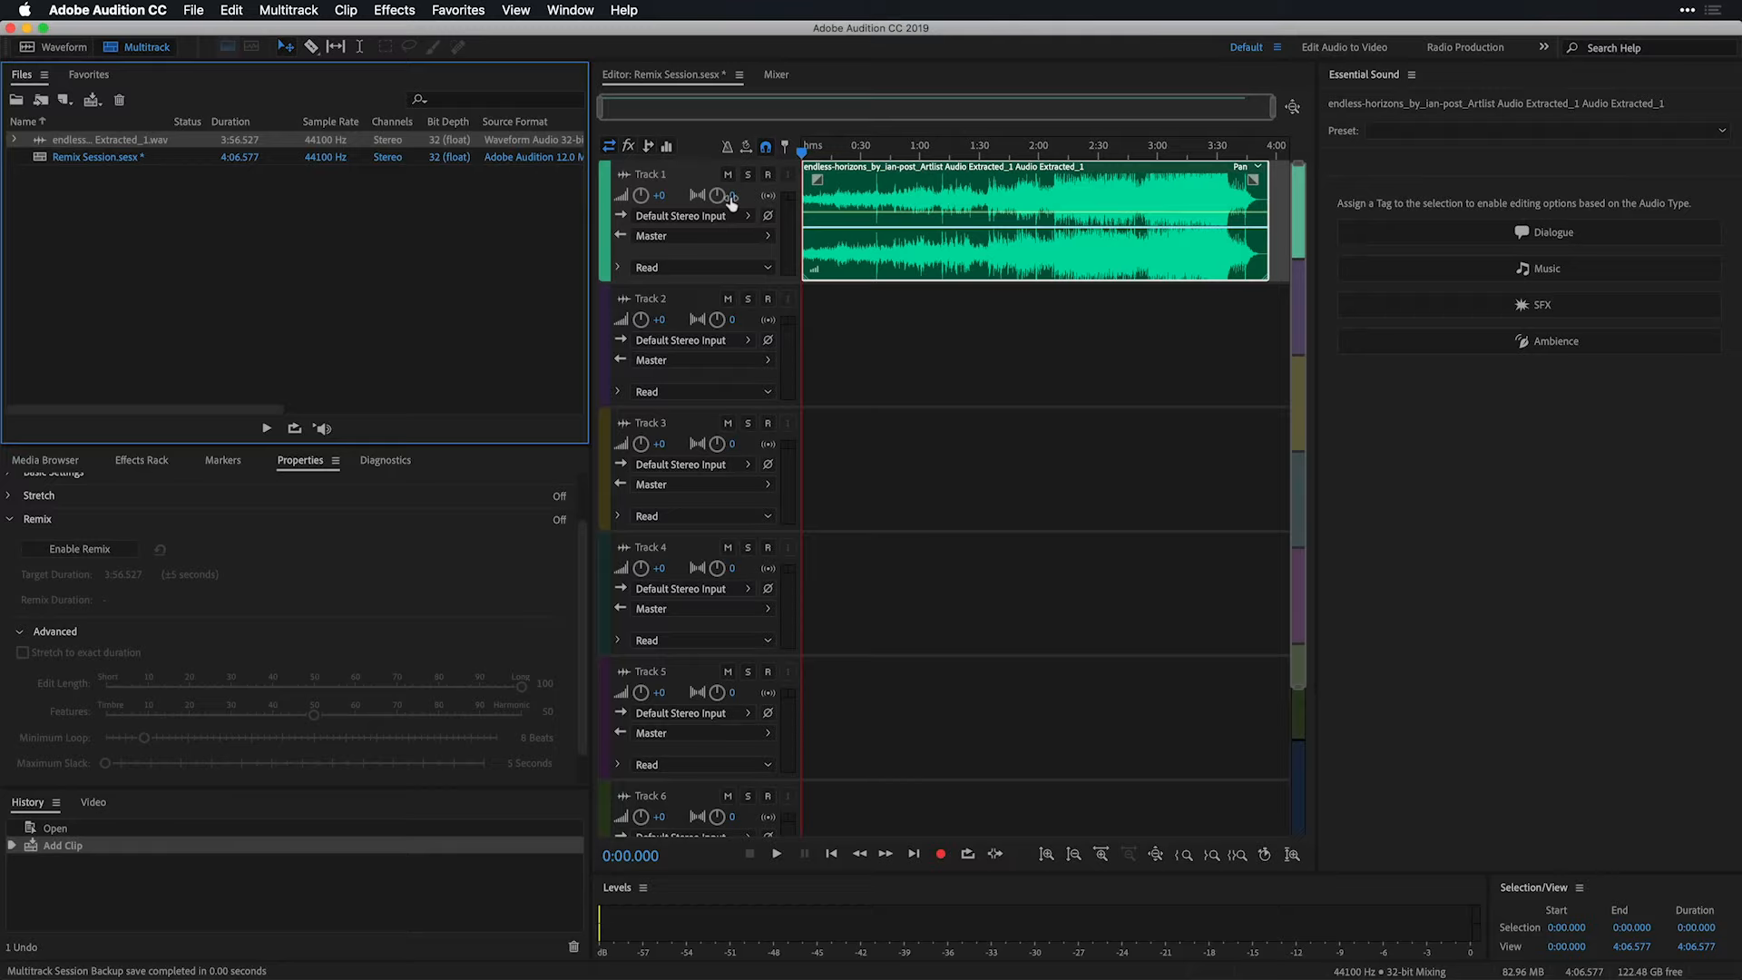
Enable Remix for the music clip on Track 1 and set its target duration to 1:00.000
{"action": "left_click", "coordinate": [925, 193]}
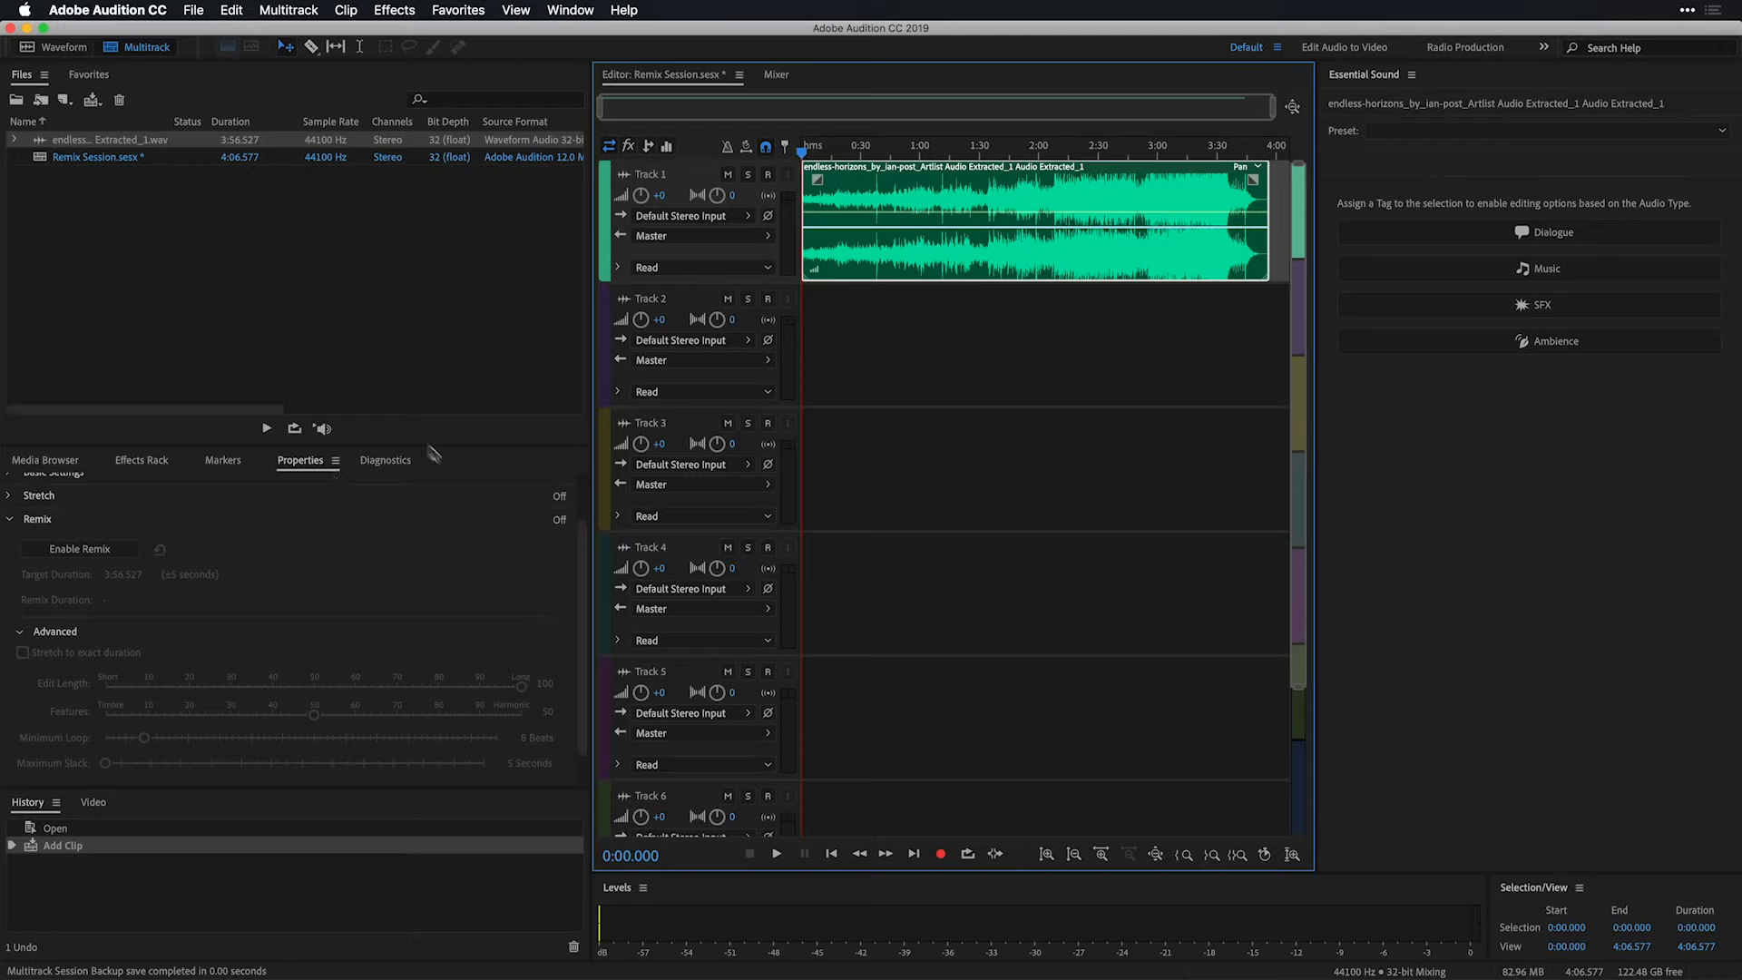
{"action": "left_click", "coordinate": [66, 550]}
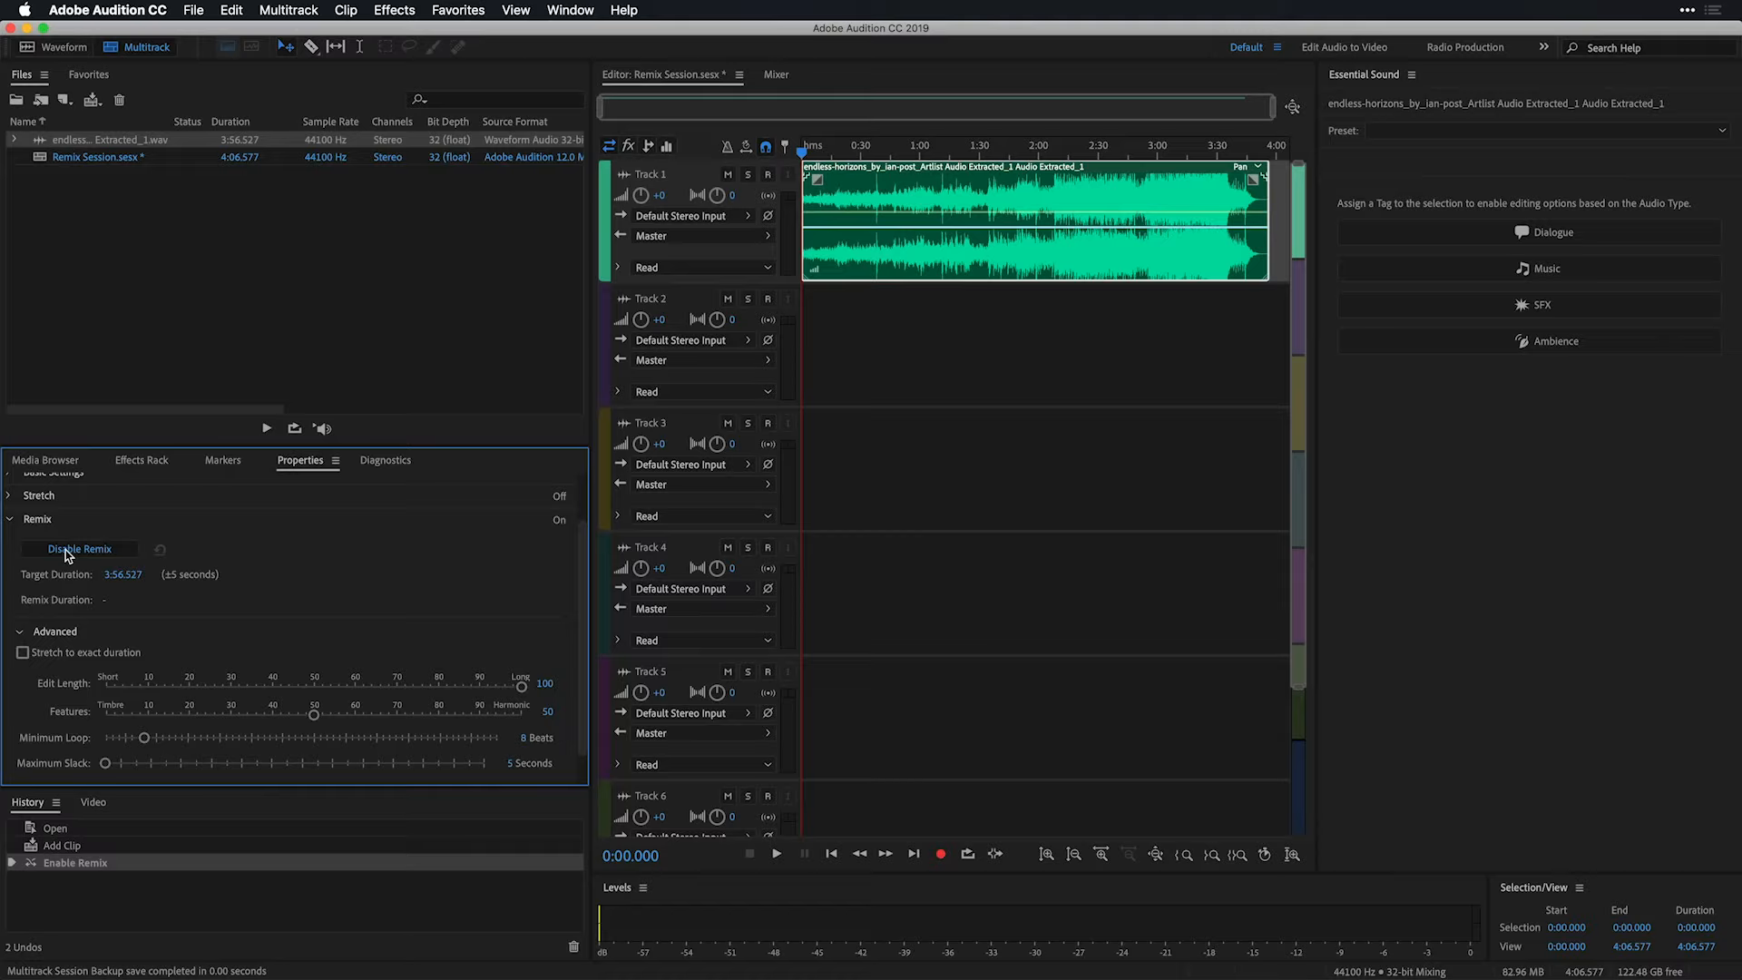
{"action": "left_click", "coordinate": [113, 577]}
{"action": "type", "text": "1:00"}
{"action": "key", "text": "Return"}
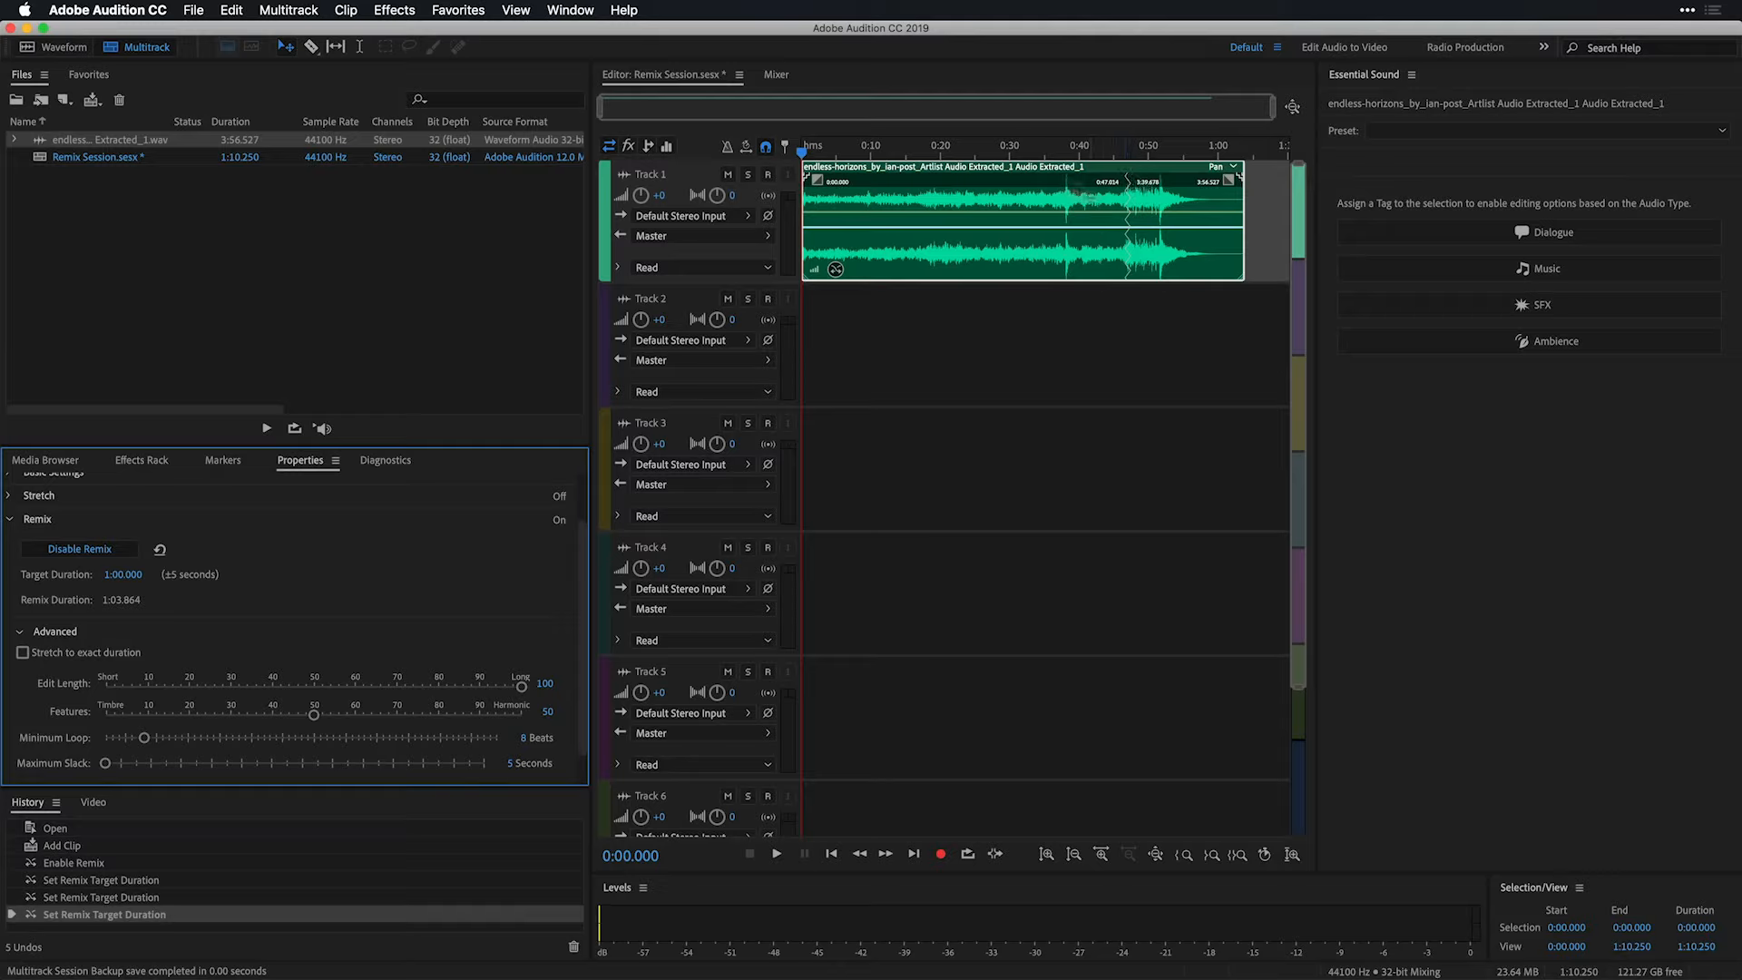
Play the remixed music from the beginning, then from about 0:46 to check the transition at the edit point
{"action": "key", "text": "space"}
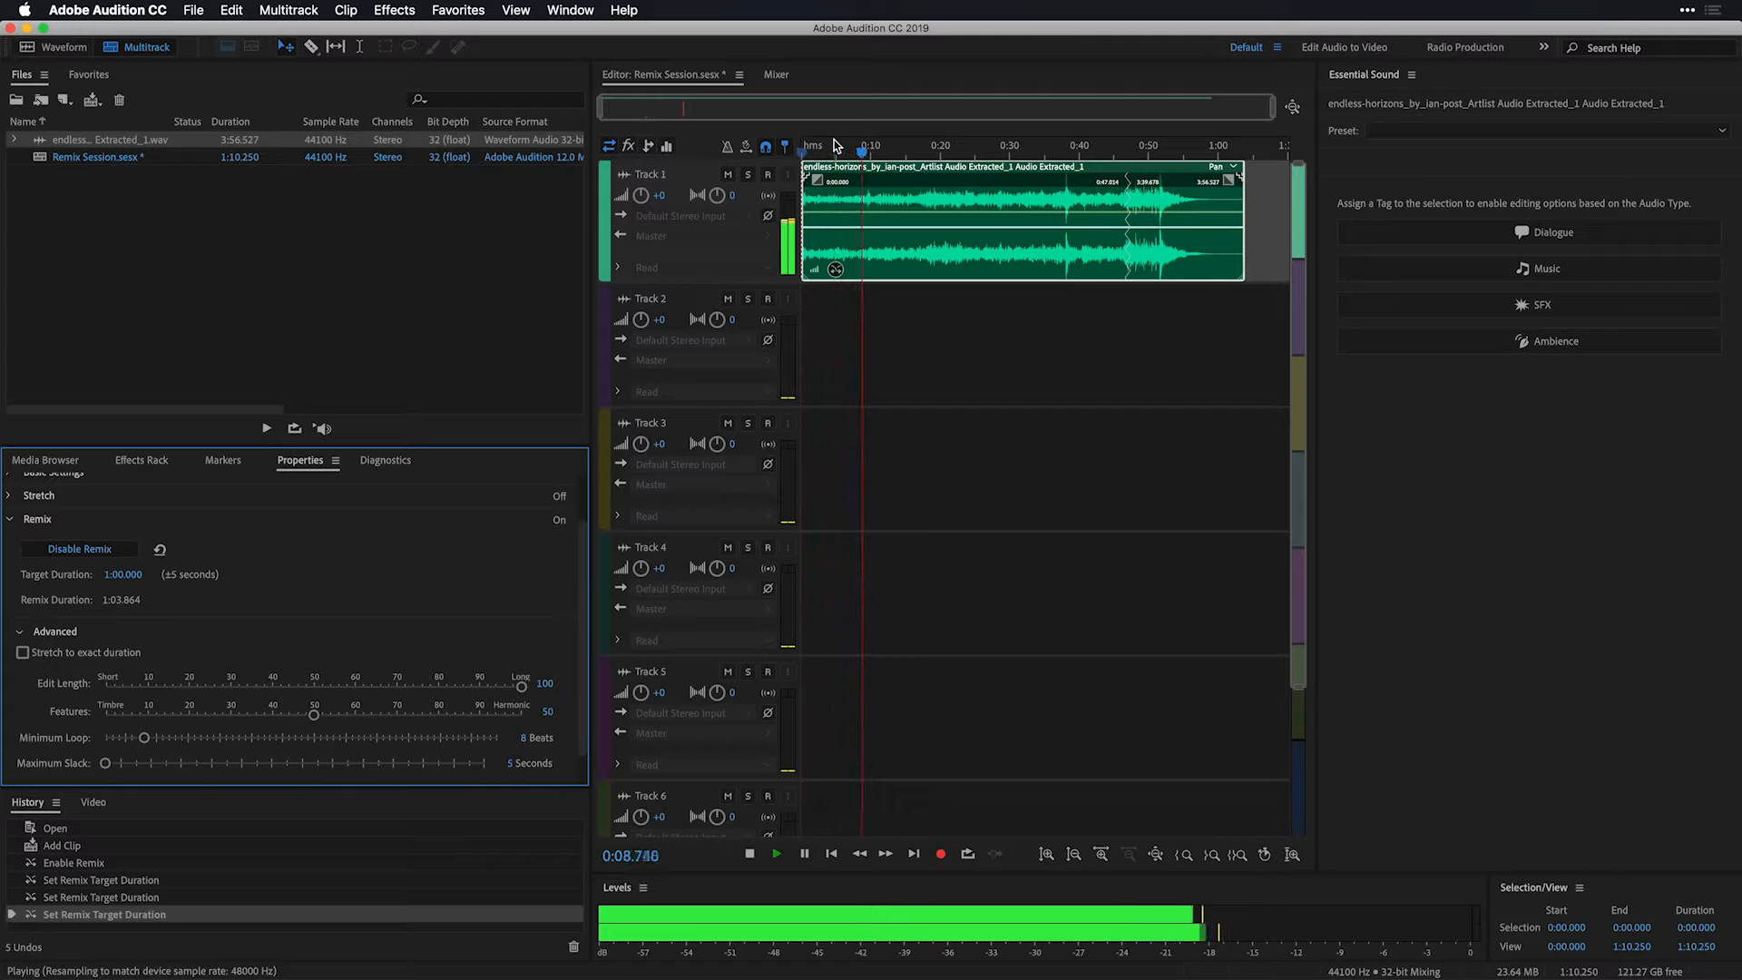
{"action": "key", "text": "space"}
{"action": "left_click", "coordinate": [1121, 147]}
{"action": "key", "text": "space"}
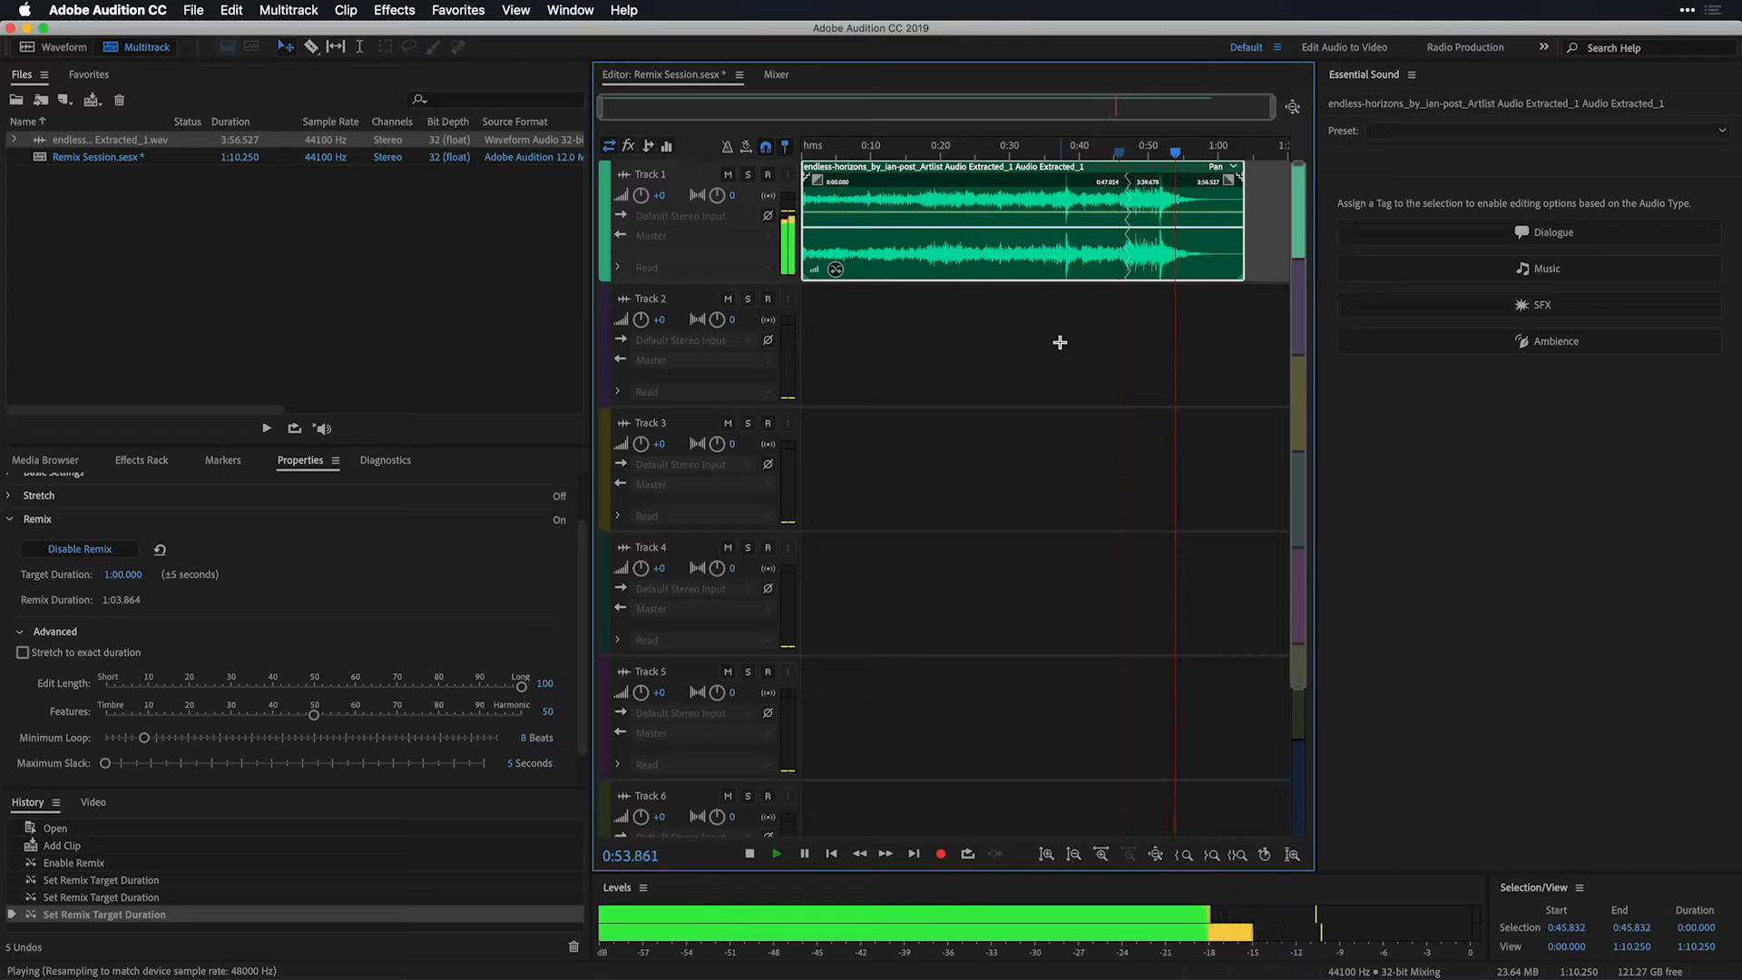
{"action": "key", "text": "space"}
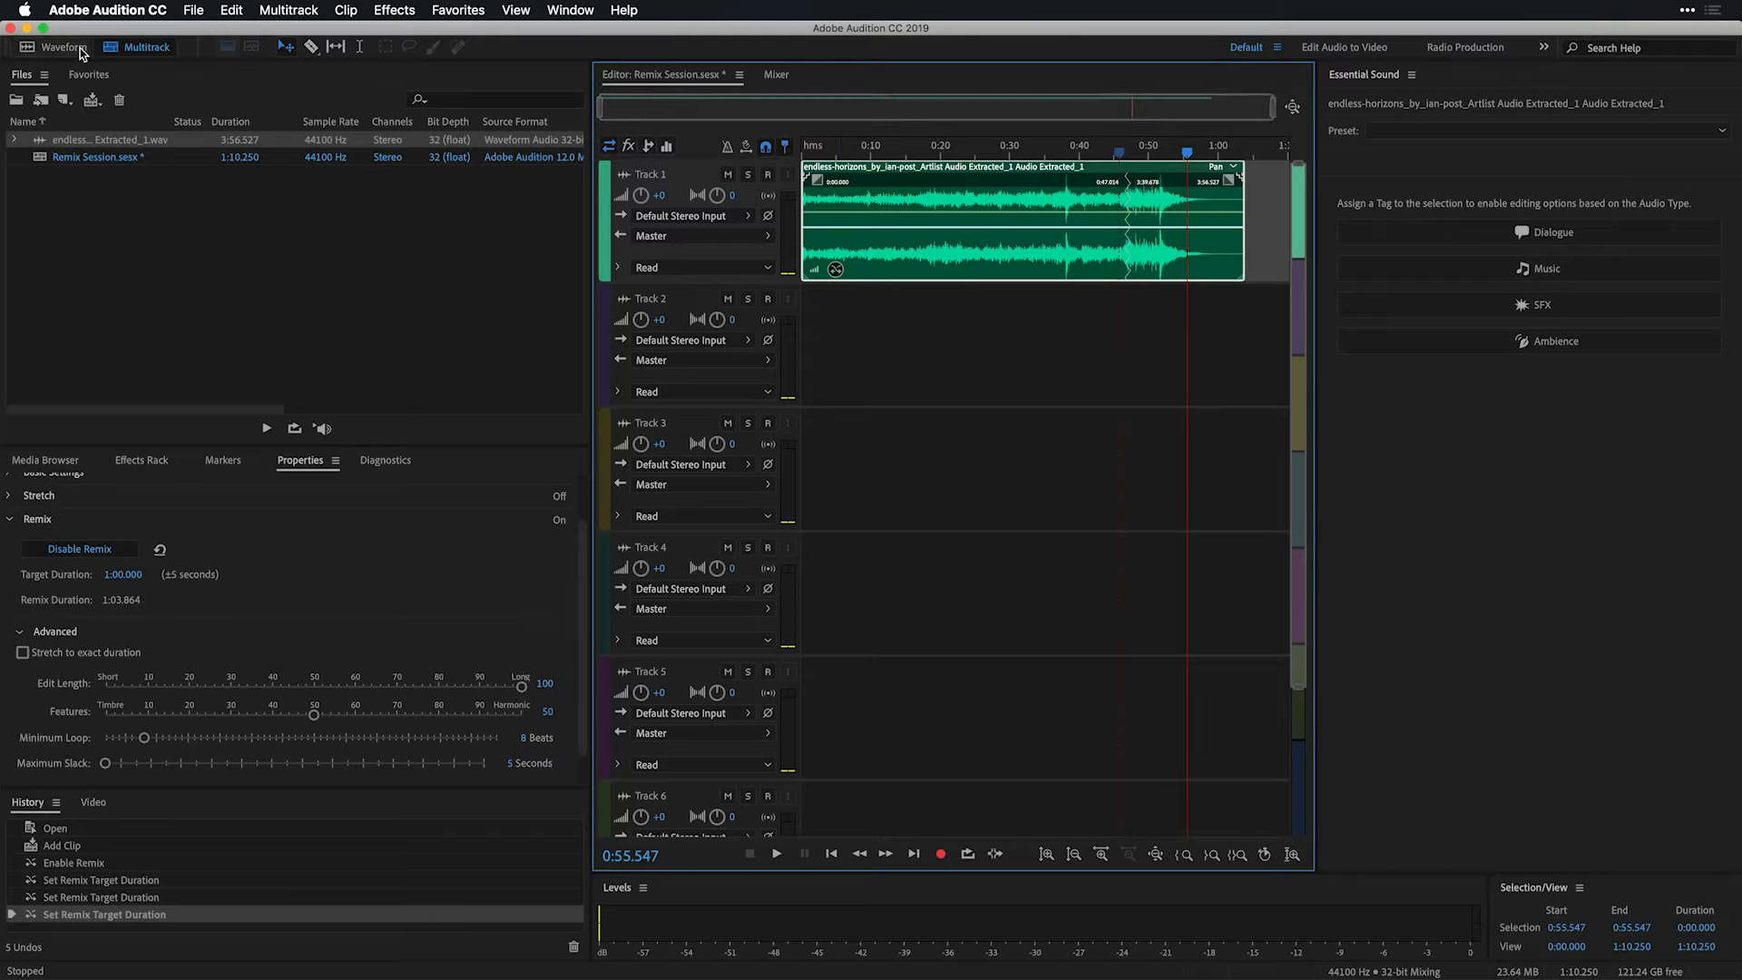
Export the session to Adobe Premiere Pro as "Remix Session 1min (AU Tracks).xml", with each track as a stem
{"action": "left_click", "coordinate": [195, 12]}
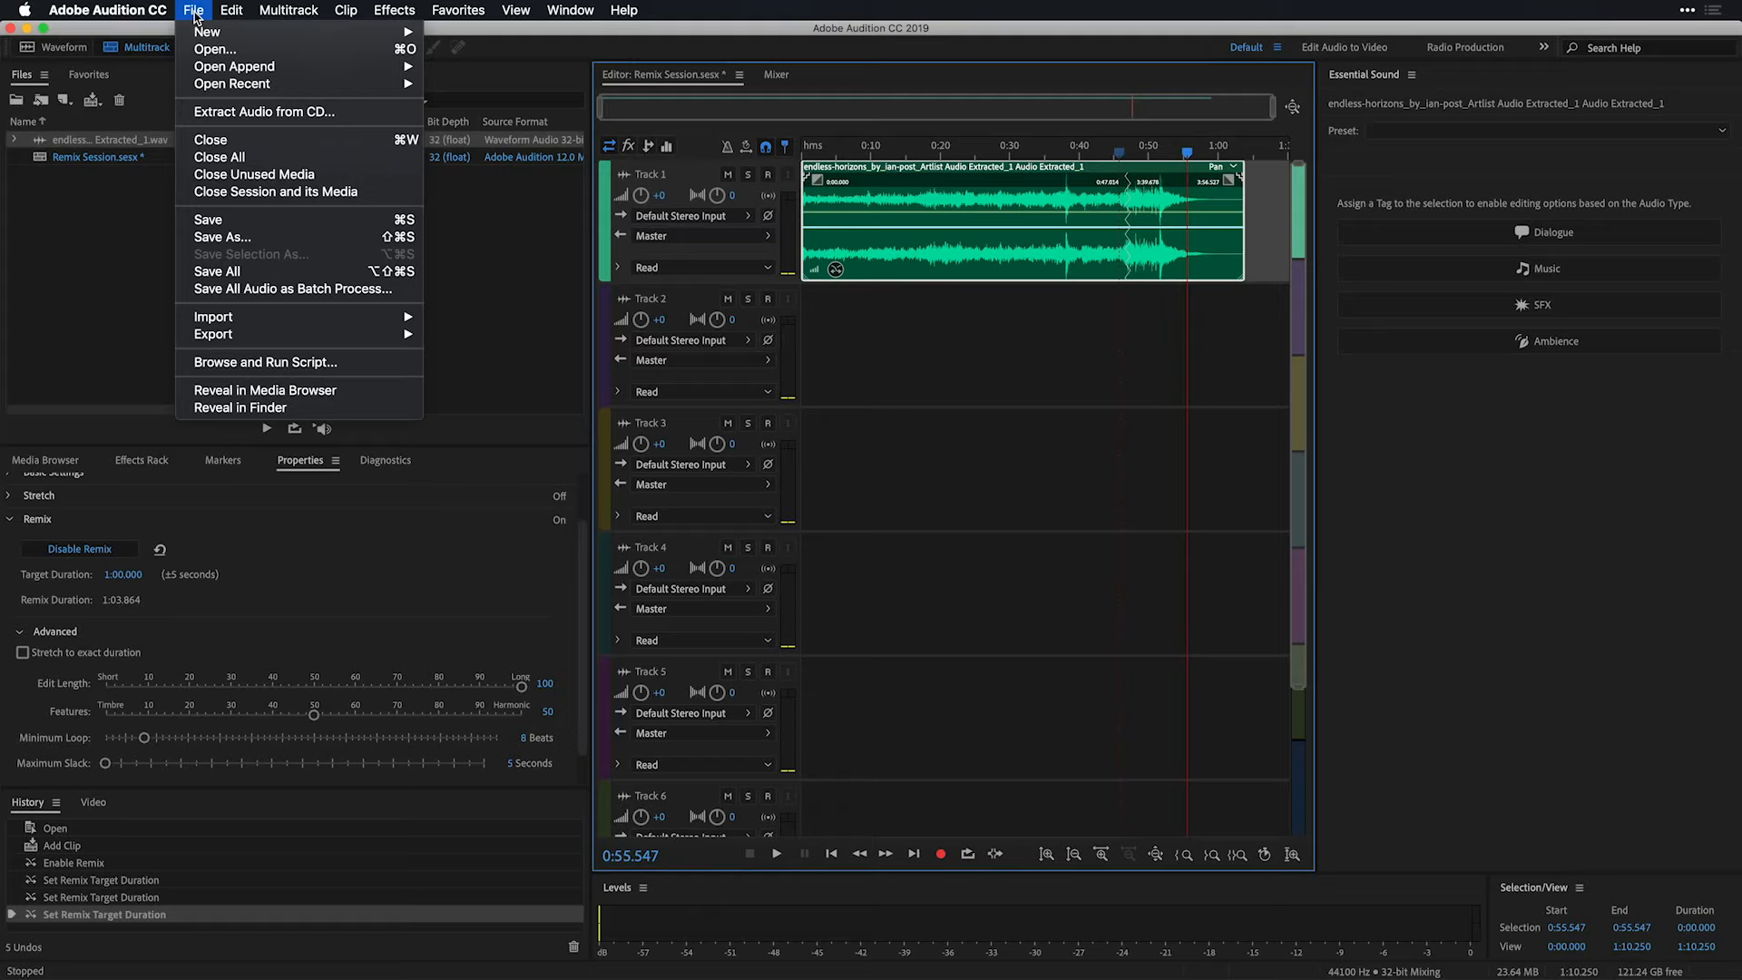
{"action": "mouse_move", "coordinate": [388, 341]}
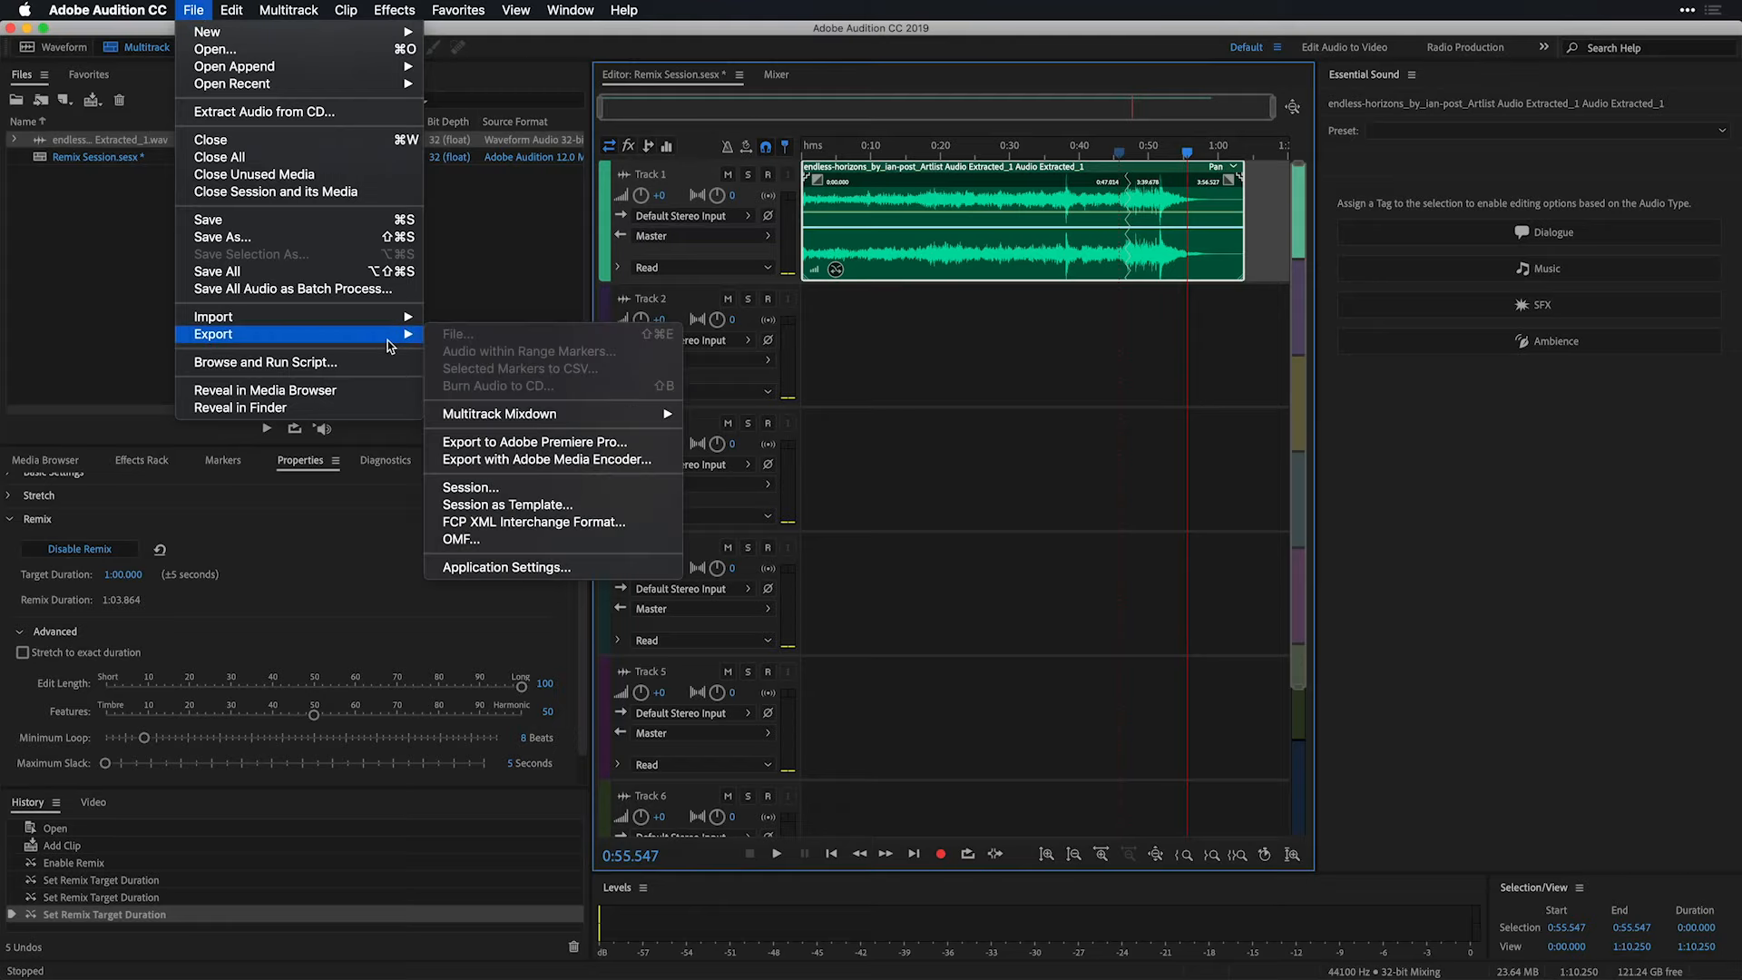
{"action": "left_click", "coordinate": [560, 448]}
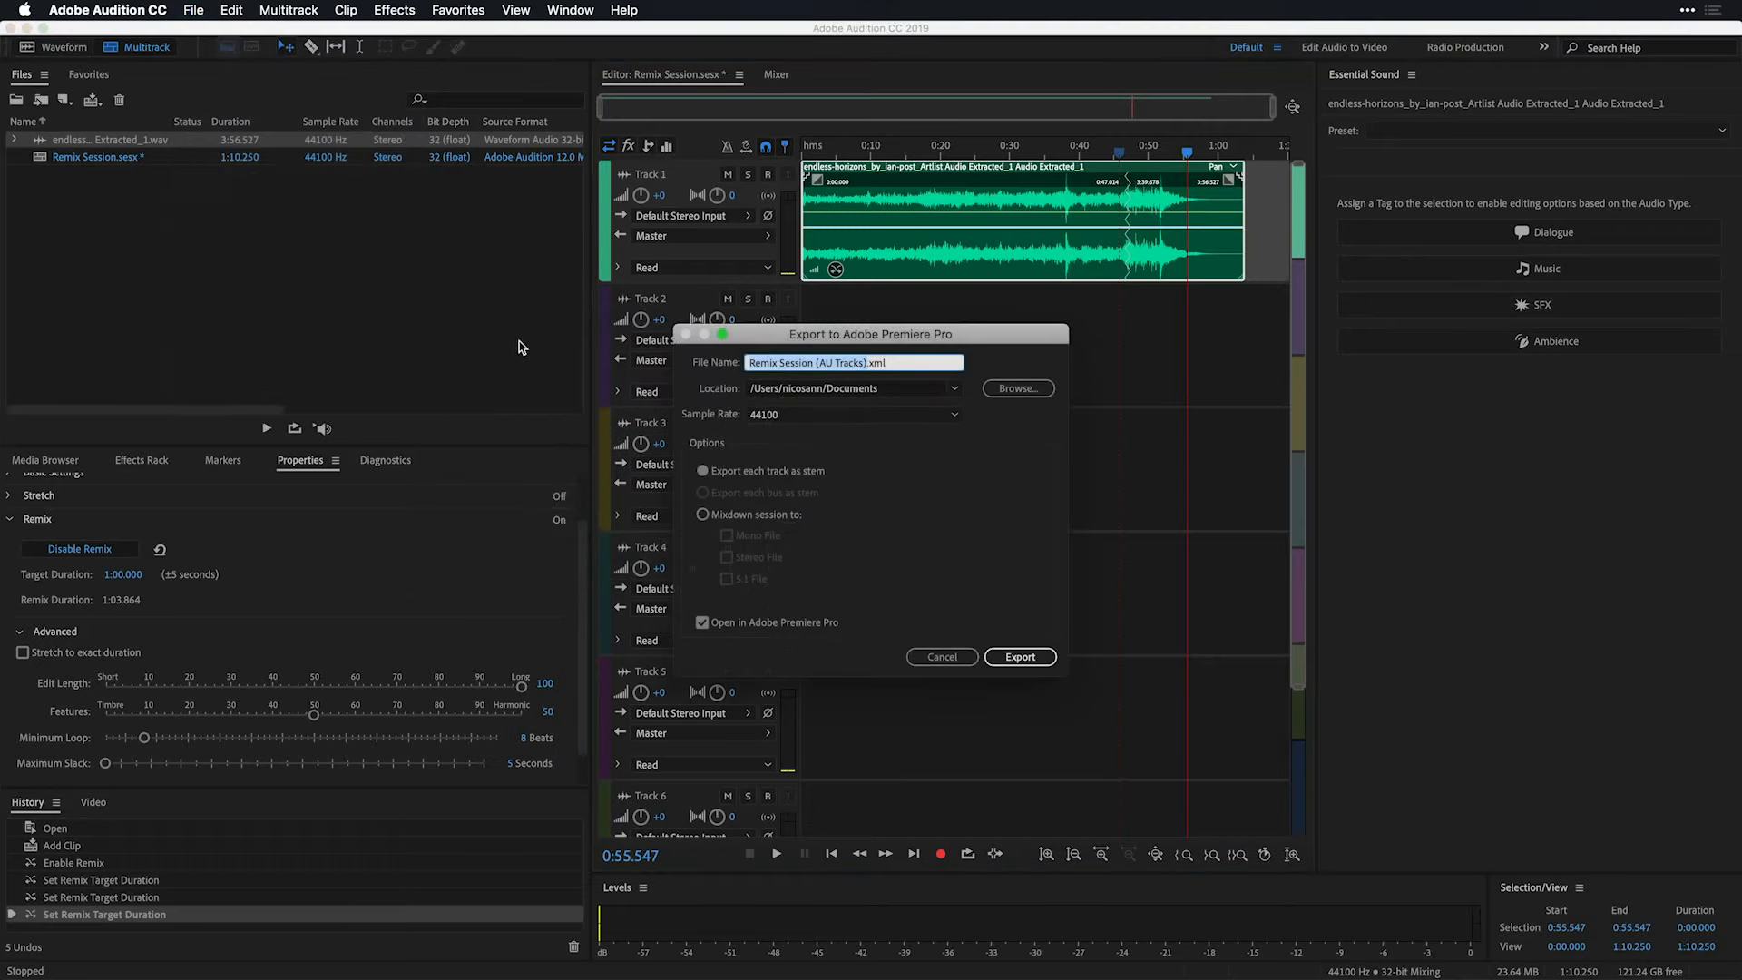
{"action": "left_click", "coordinate": [821, 363]}
{"action": "type", "text": "1min"}
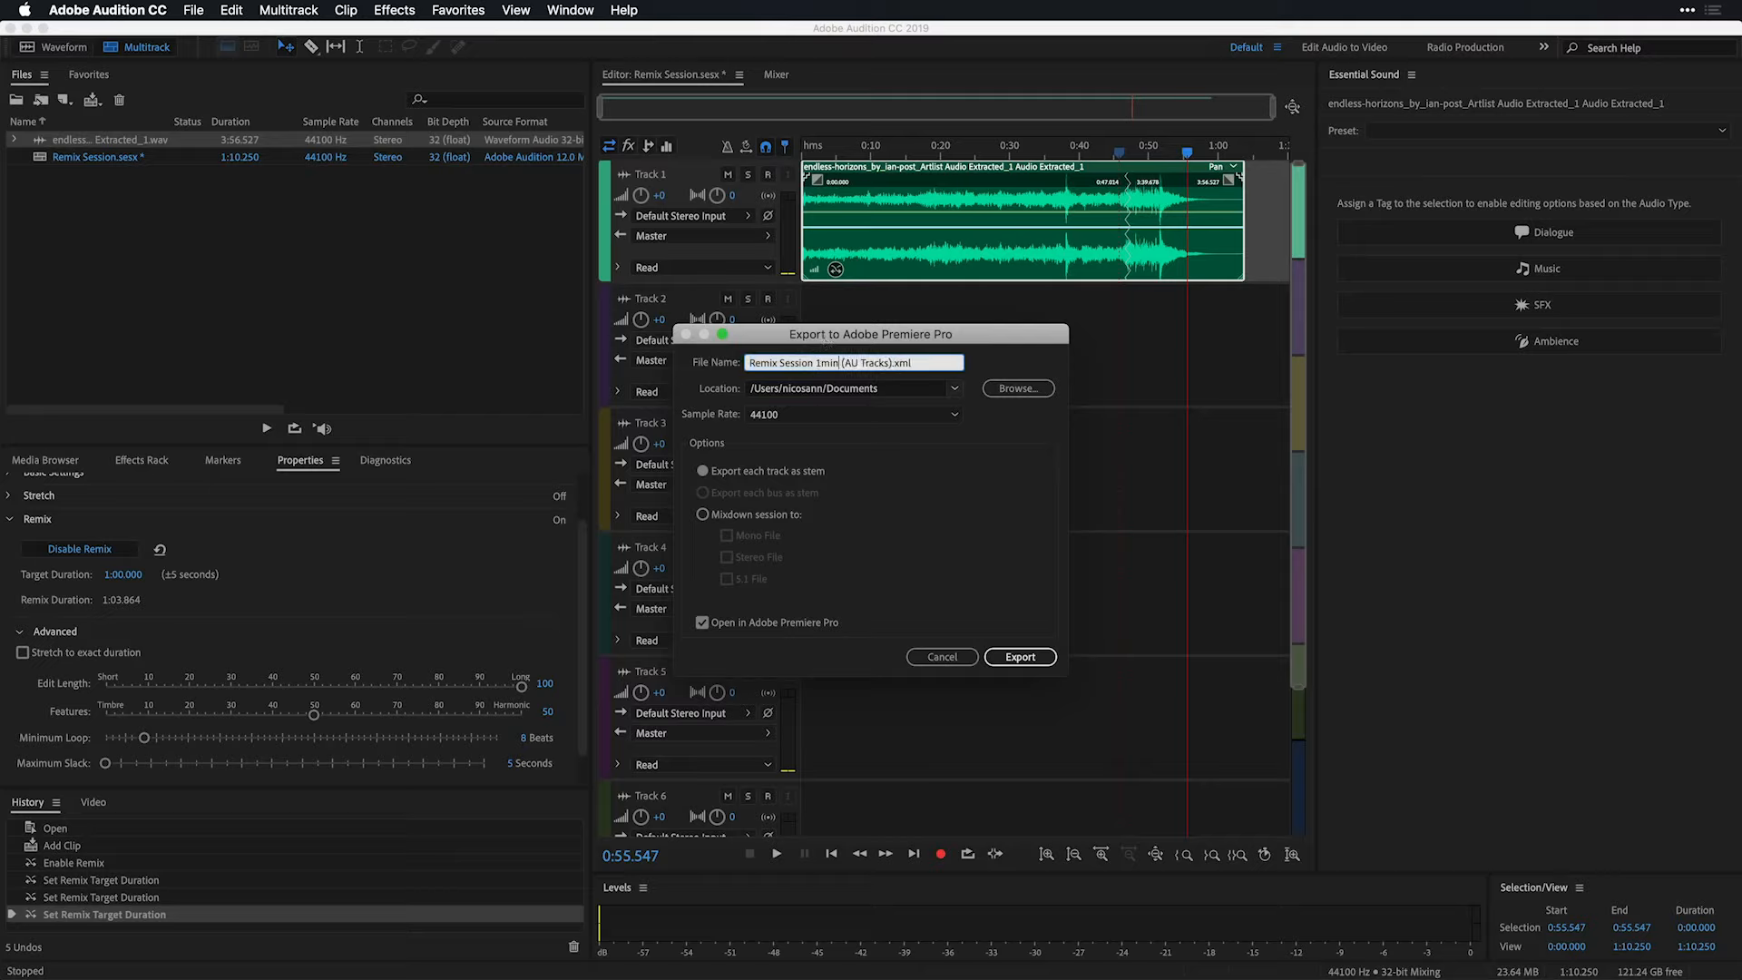
{"action": "left_click", "coordinate": [1030, 657]}
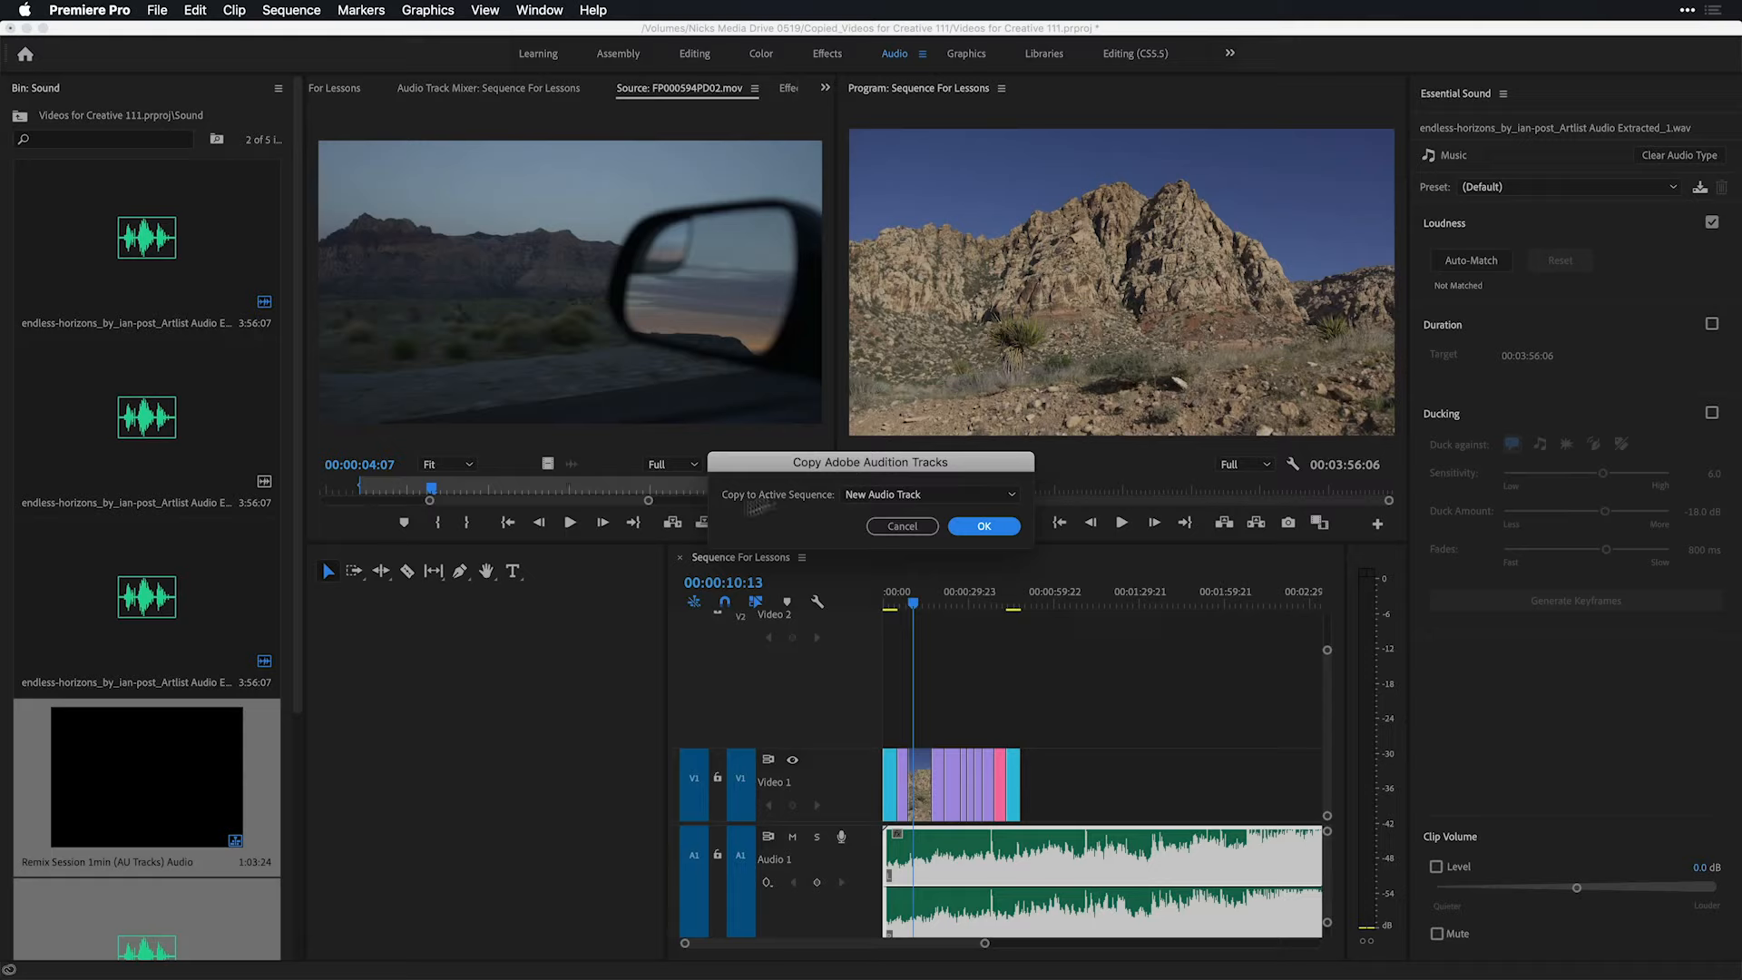
Copy the imported Audition tracks to Audio 2 of the active sequence and deselect the timeline clips
{"action": "left_click", "coordinate": [916, 498]}
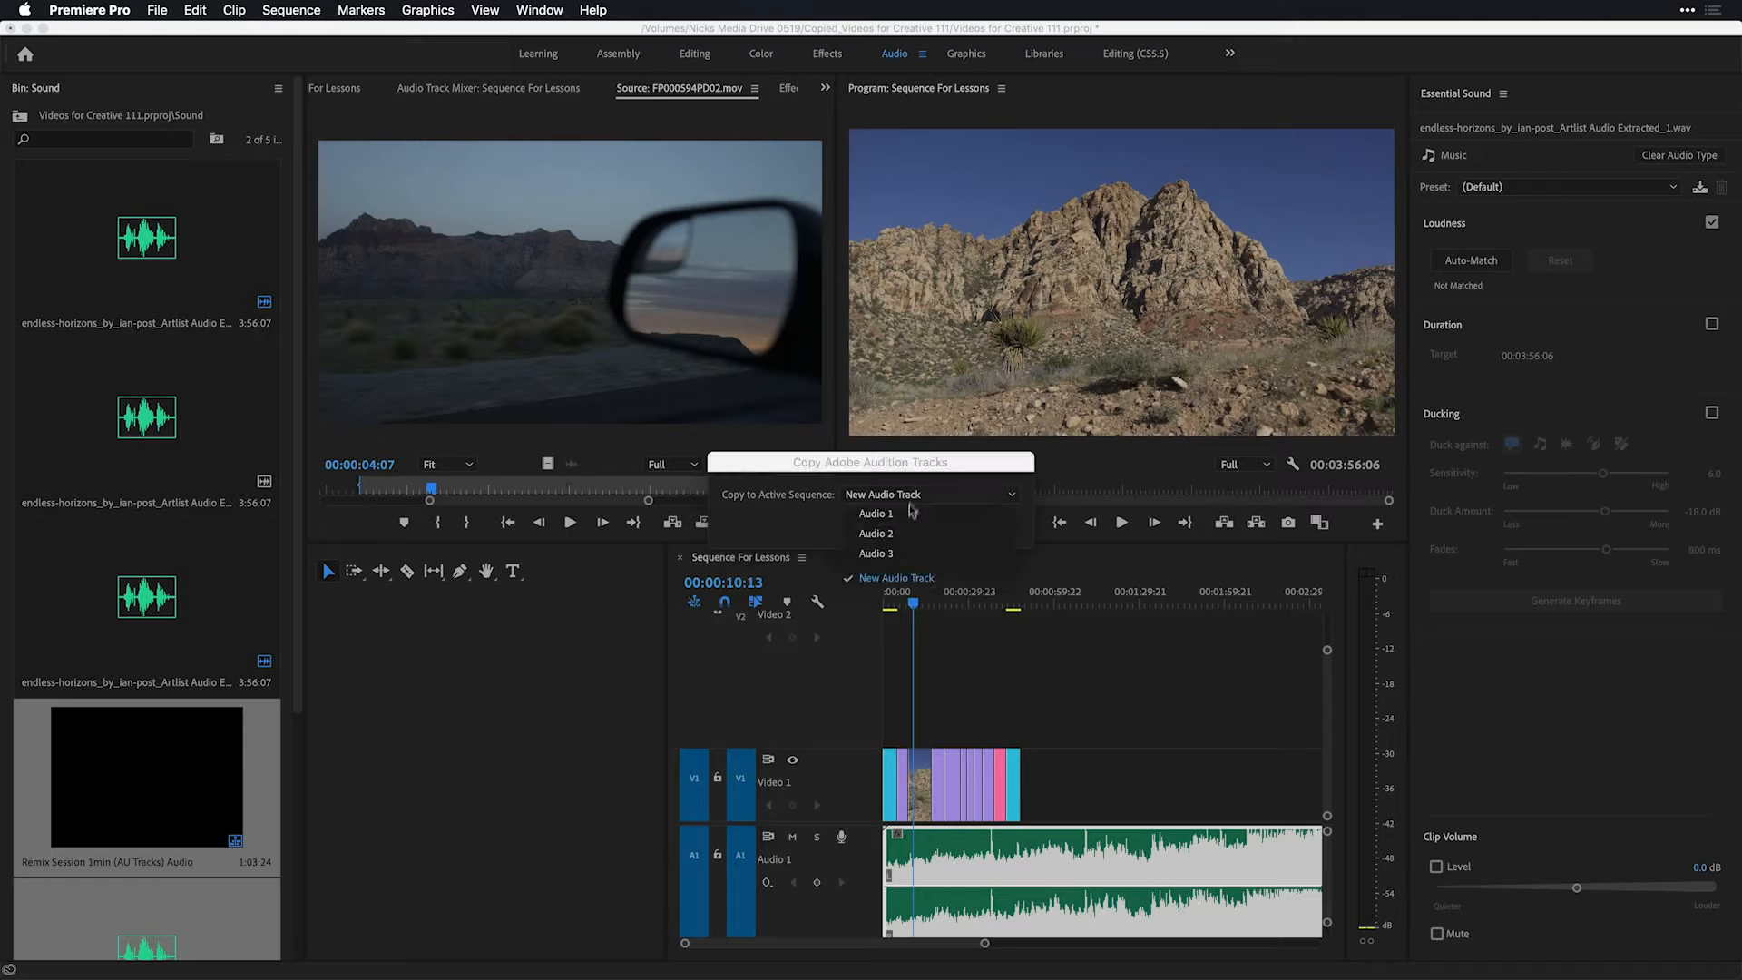
{"action": "left_click", "coordinate": [915, 533]}
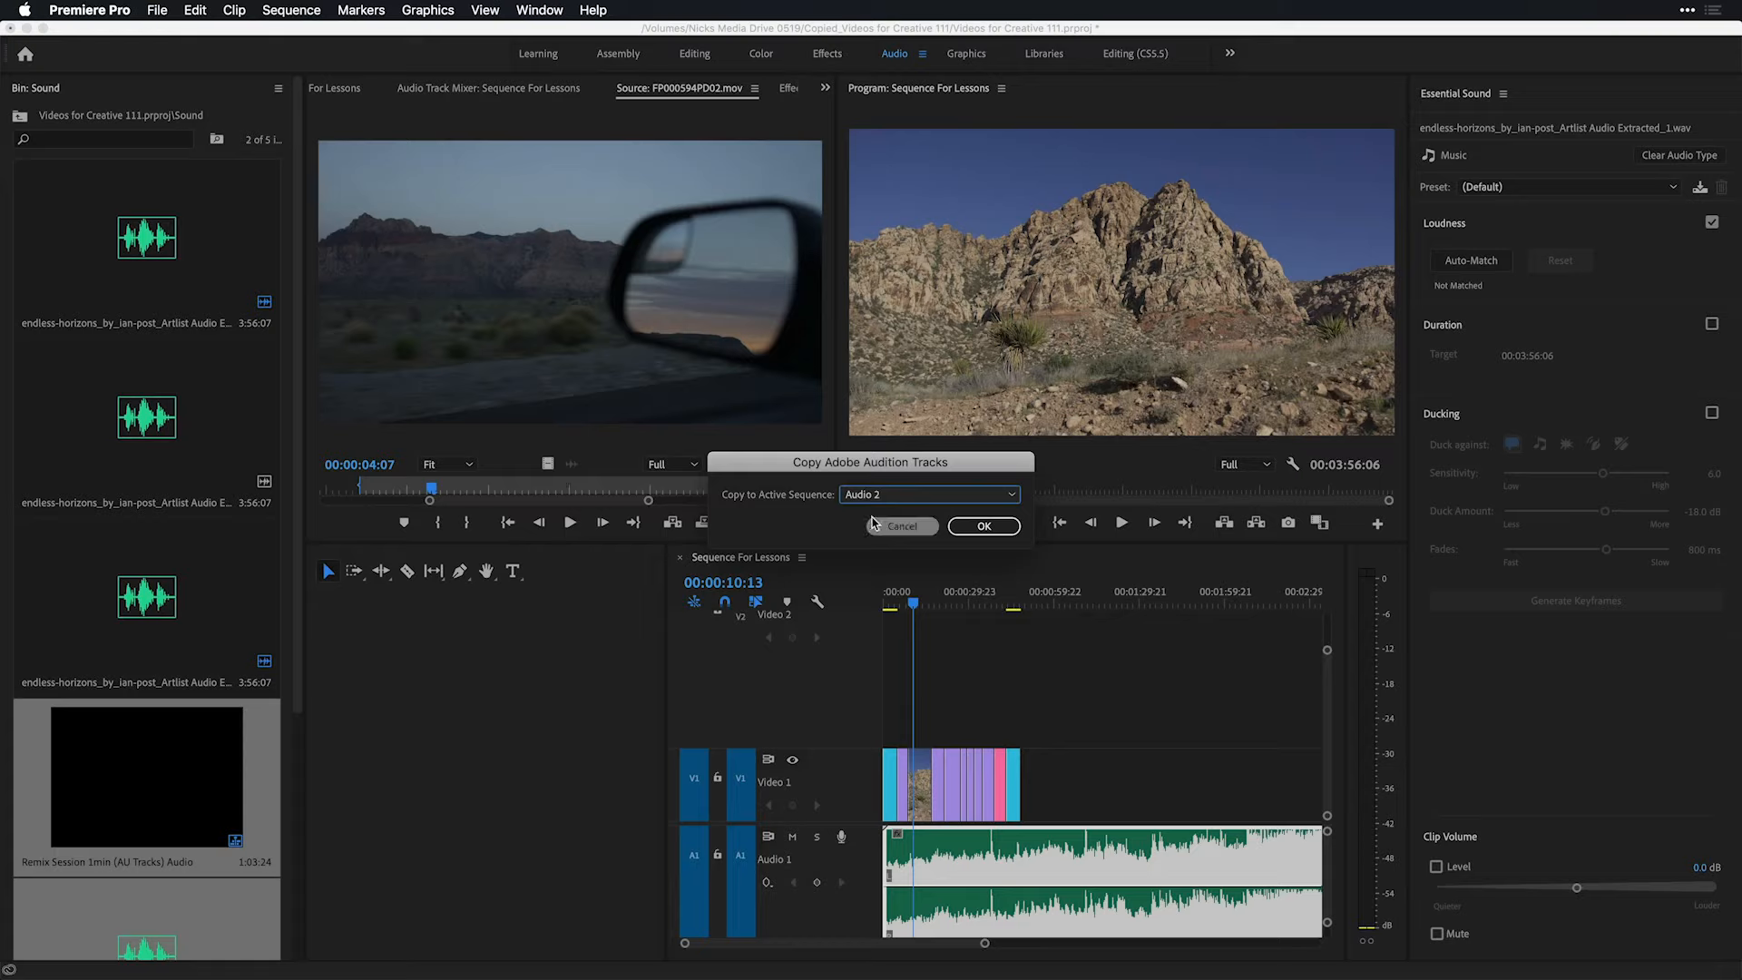
{"action": "left_click", "coordinate": [987, 526]}
{"action": "left_click", "coordinate": [974, 633]}
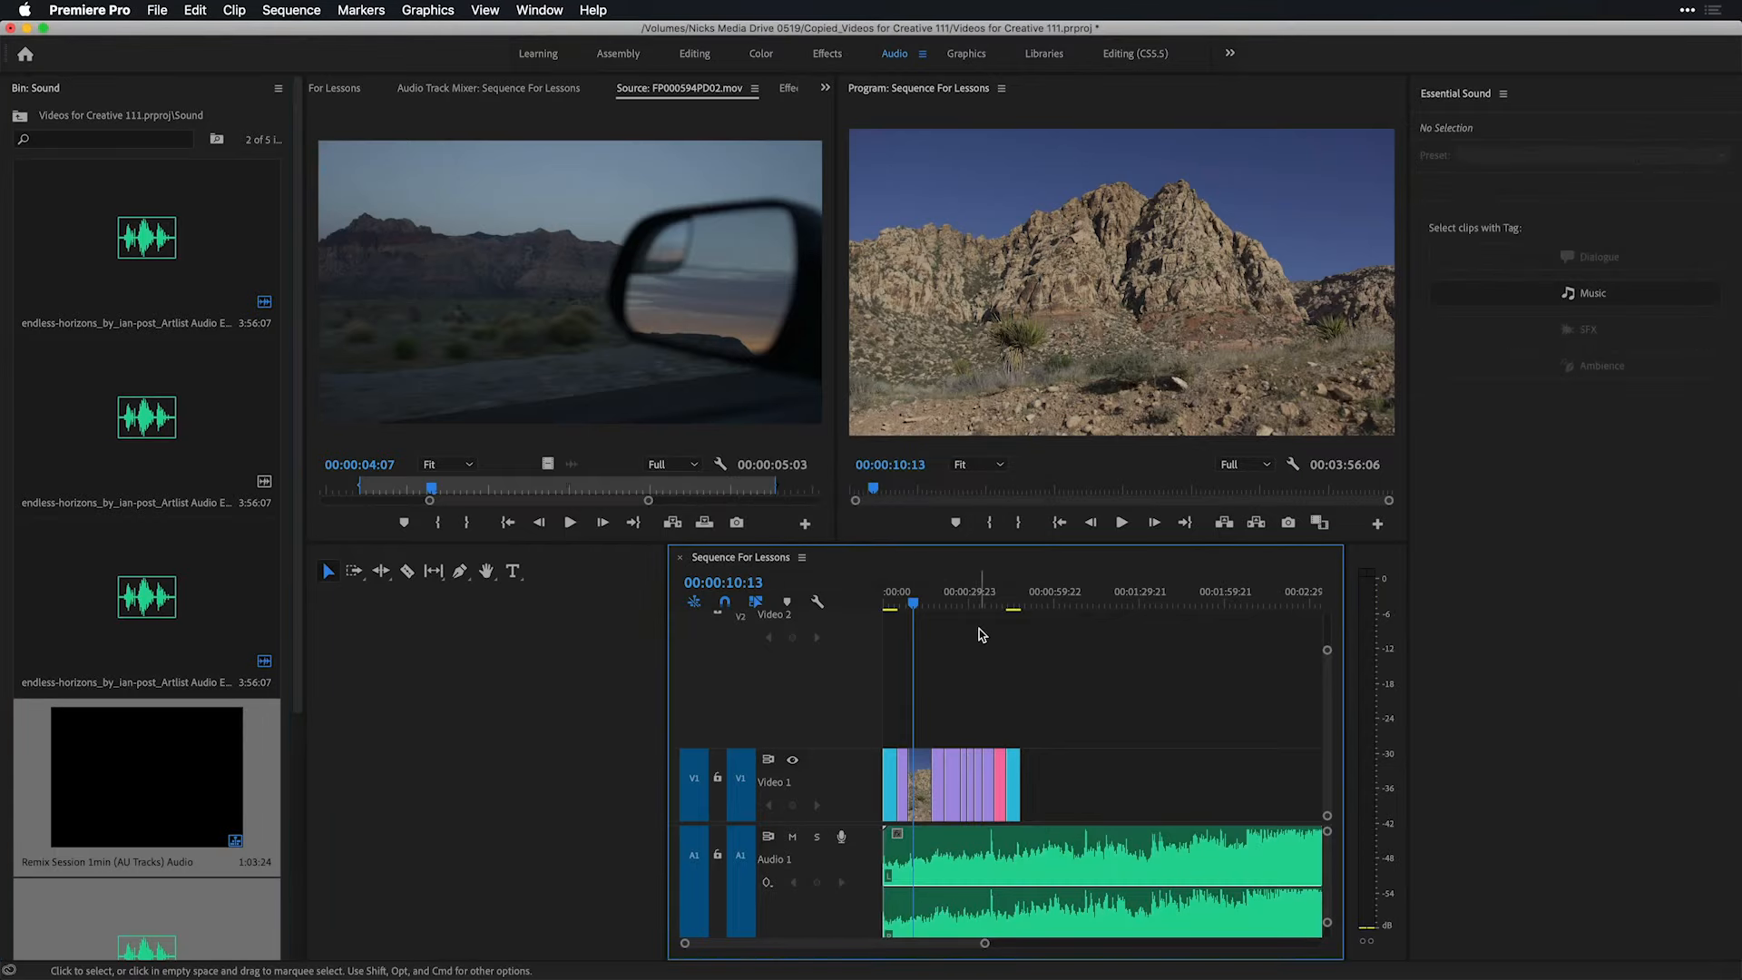
Mute Audio 1 in the enlarged timeline and restore the normal workspace layout
{"action": "key", "text": "grave"}
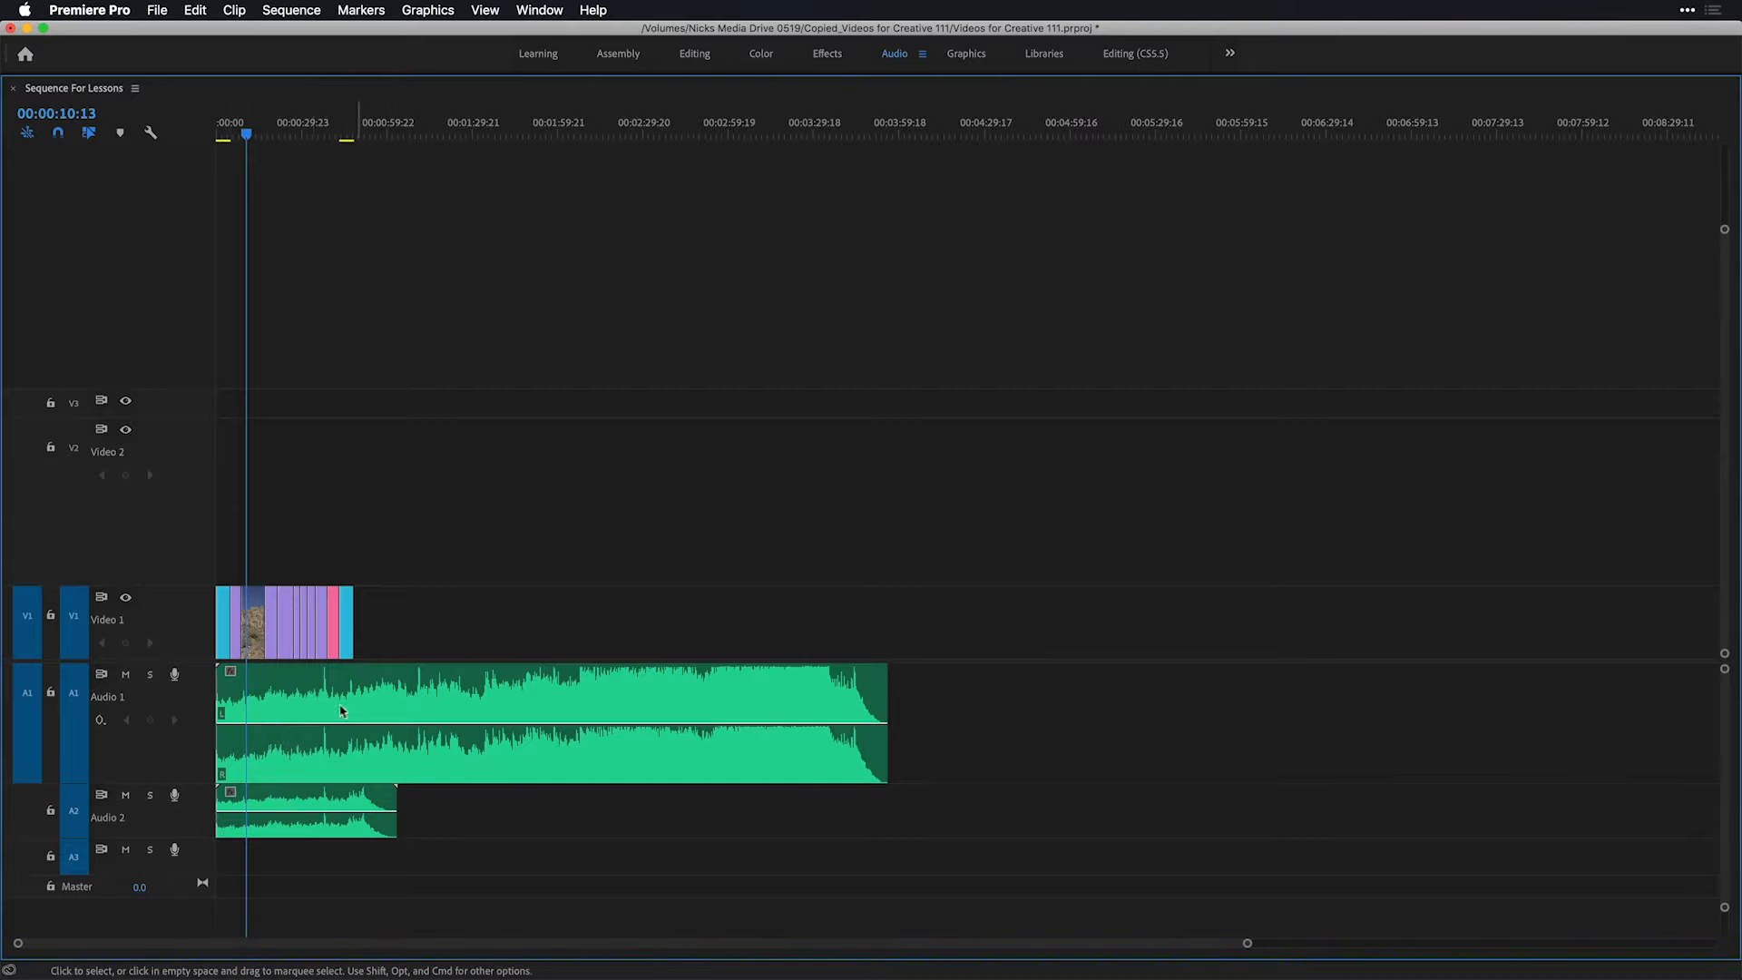
{"action": "left_click", "coordinate": [126, 675]}
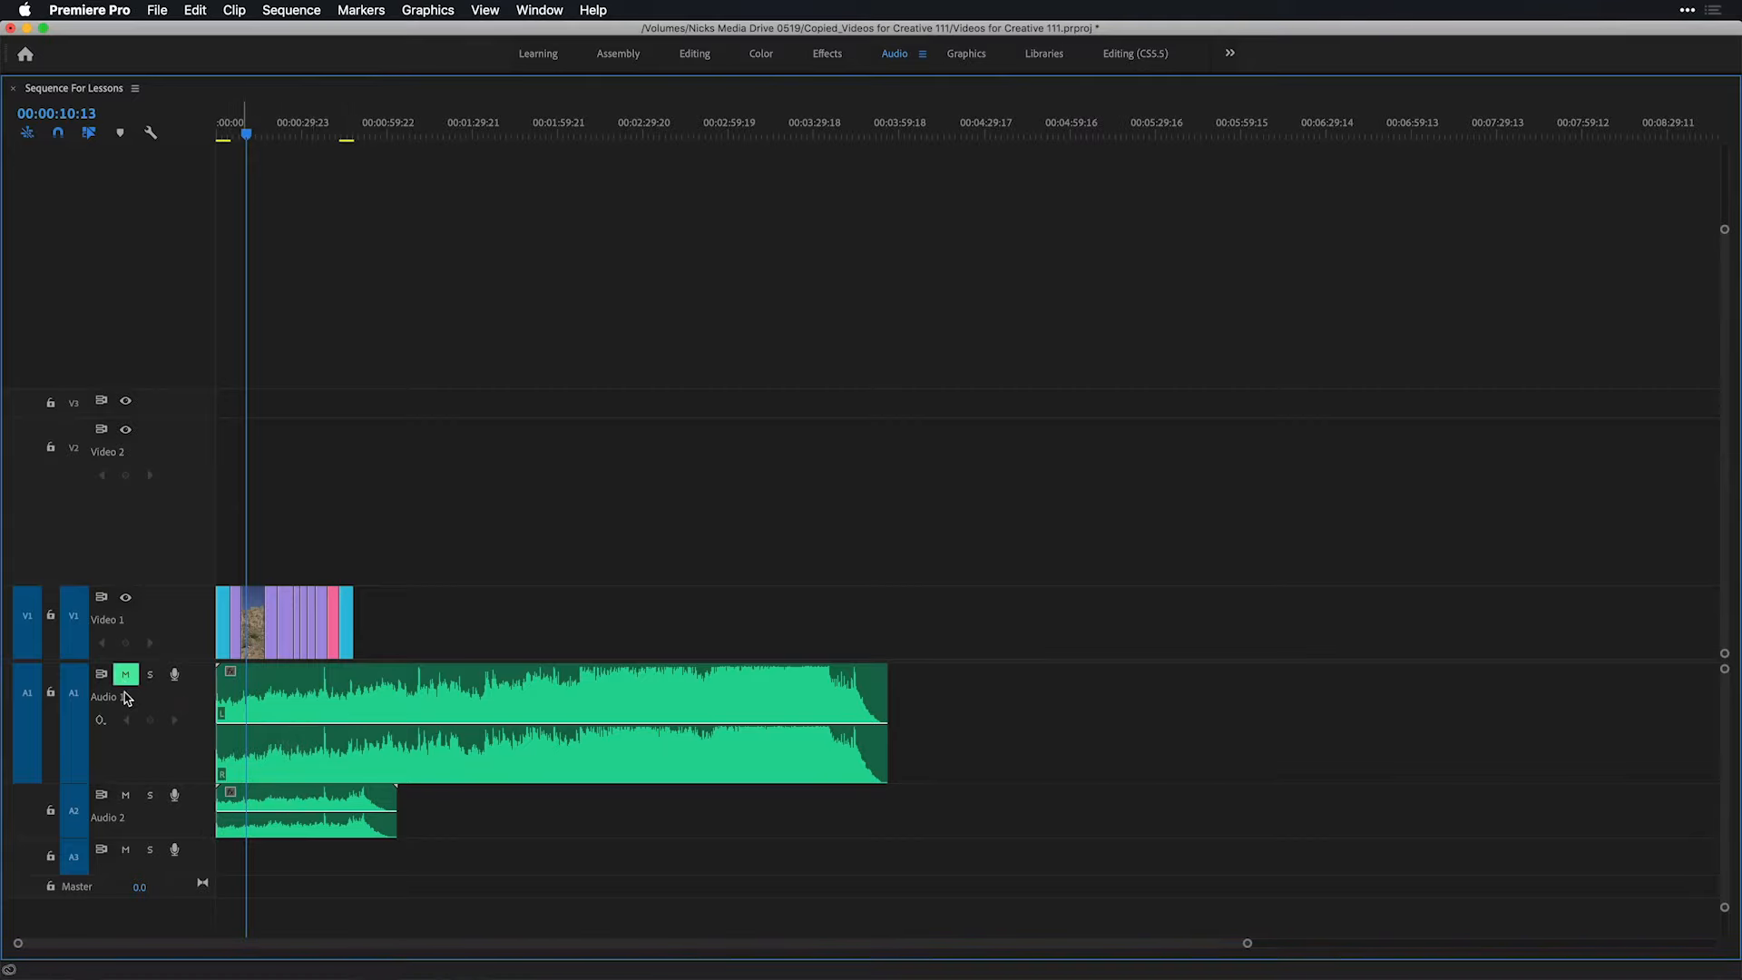
{"action": "key", "text": "grave"}
Play the sequence from the start to hear the remixed music with the video
{"action": "left_click_drag", "start_coordinate": [915, 601], "coordinate": [862, 616]}
{"action": "key", "text": "space"}
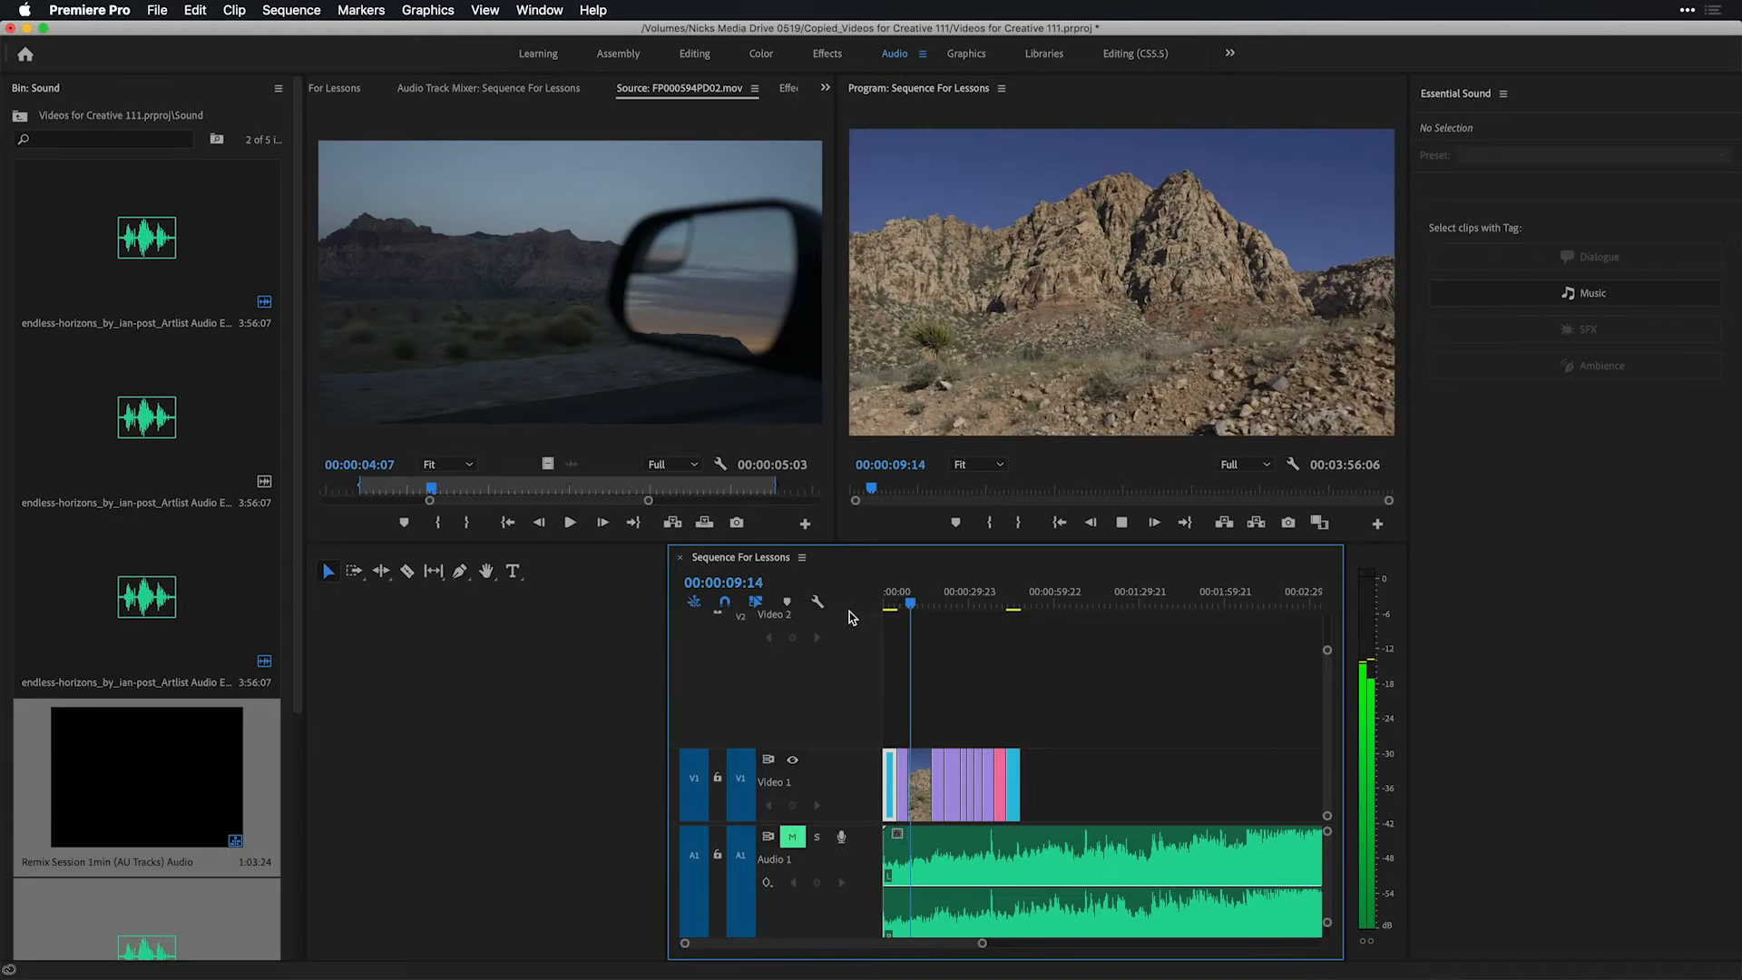
{"action": "key", "text": "space"}
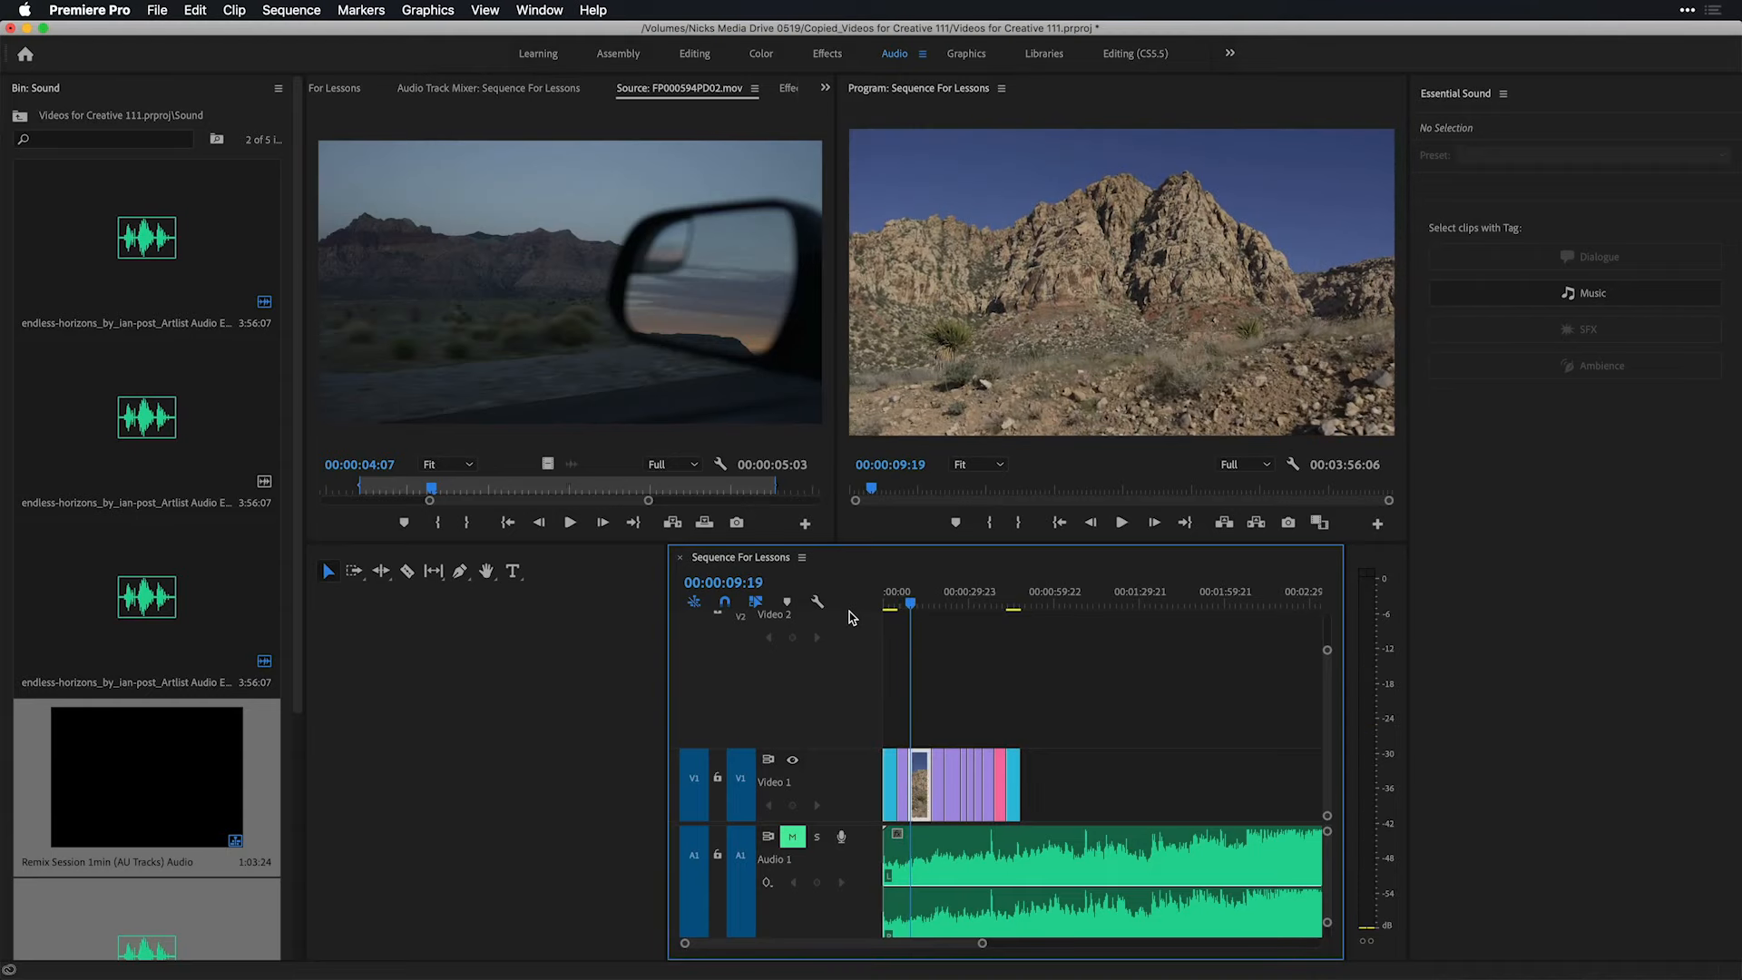